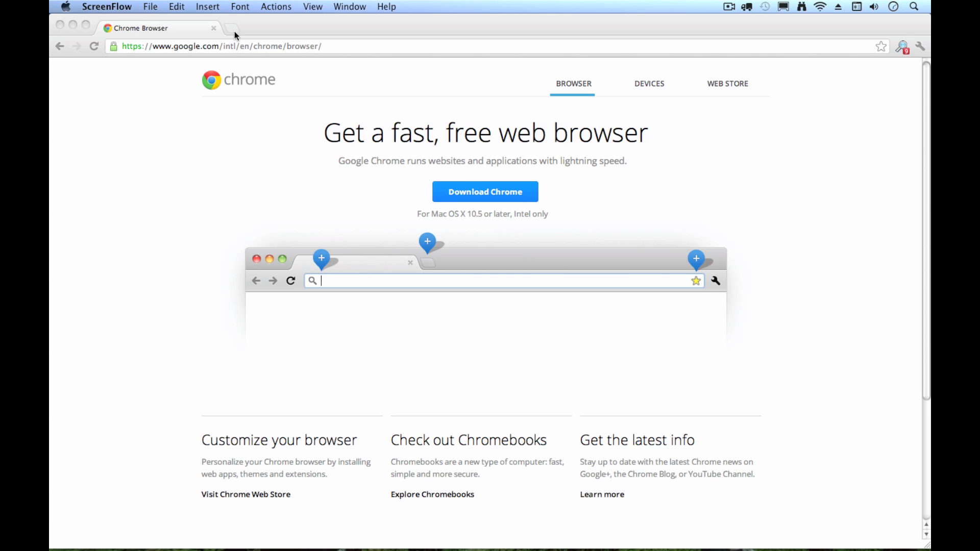
Bring Chrome to the front and open its Settings page from the application menu.
left_click(227, 46)
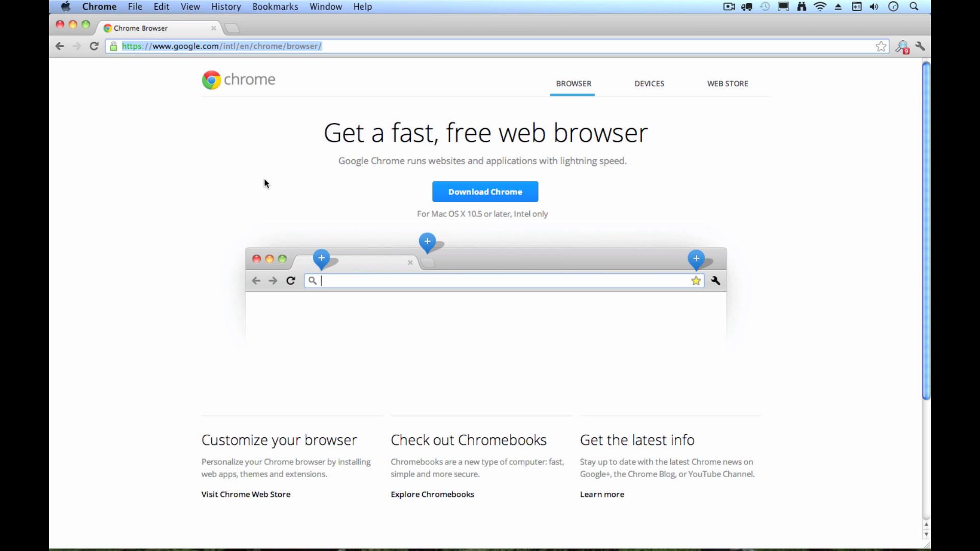
left_click(228, 167)
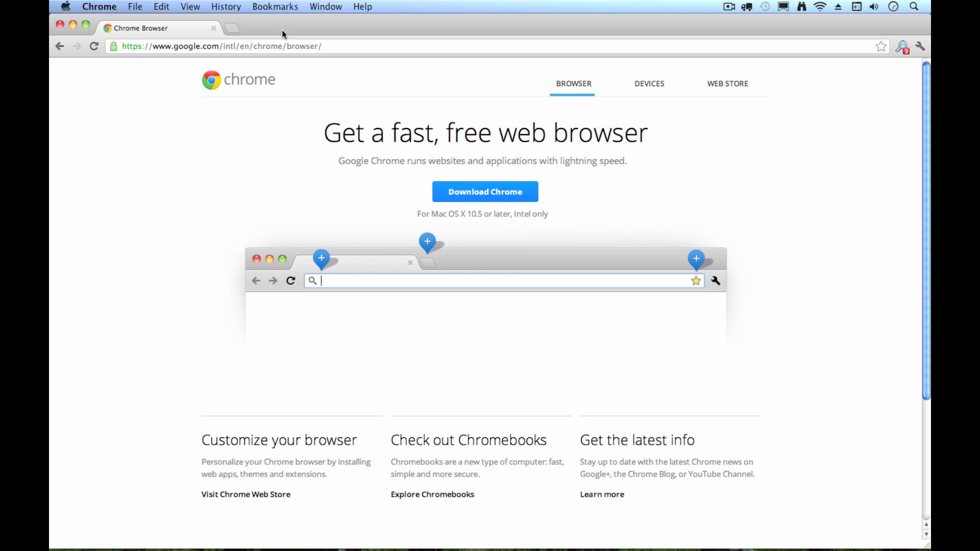
left_click(111, 8)
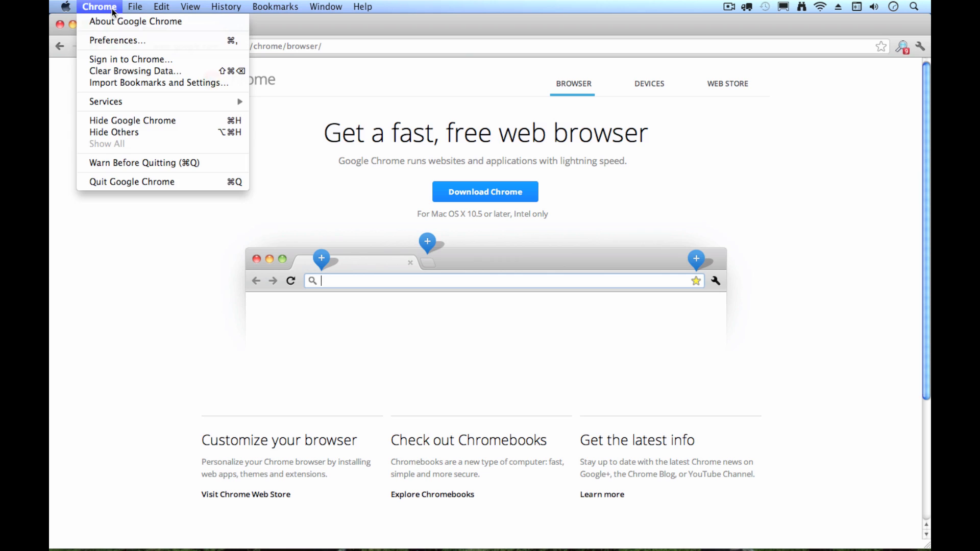
left_click(151, 47)
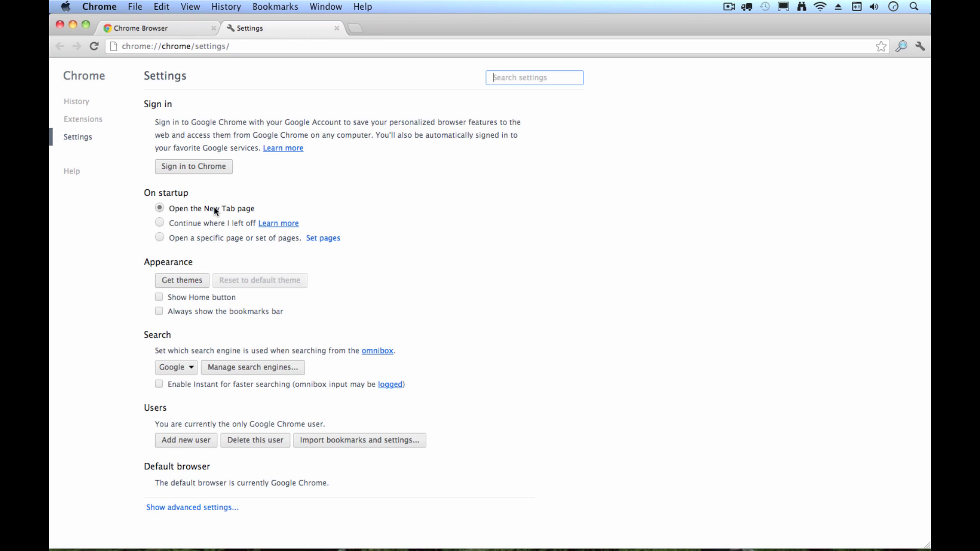
left_click(352, 30)
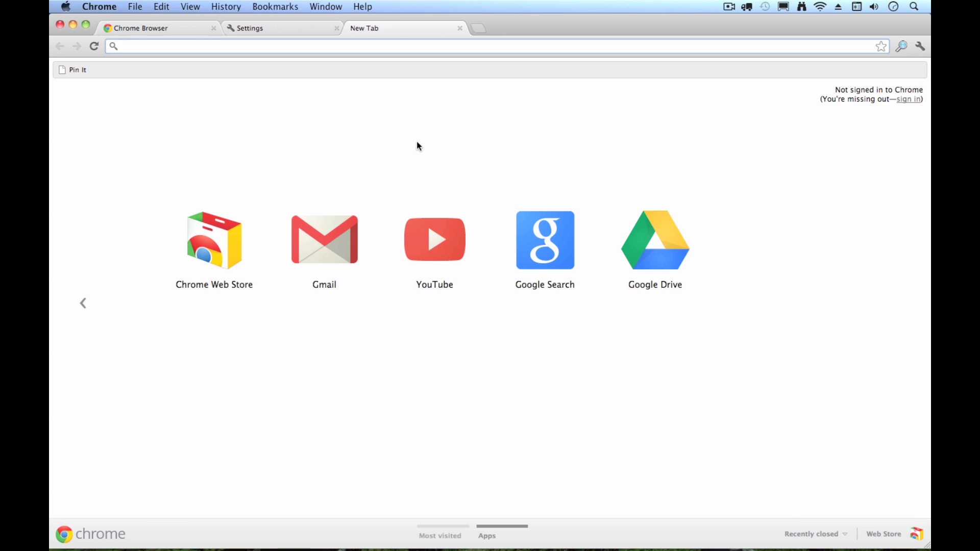
left_click(459, 28)
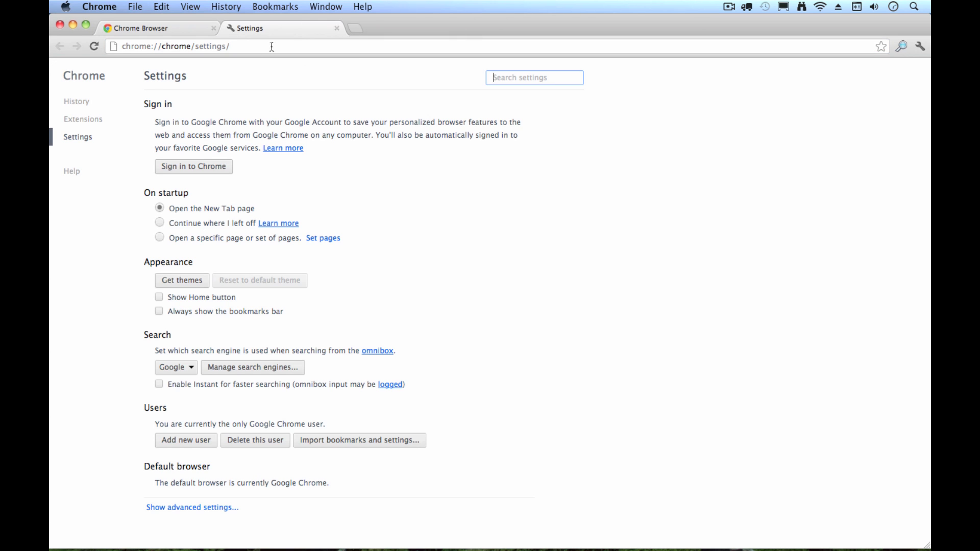
Choose 'Open a specific page or set of pages' and confirm ansonalex.com and gmail.com as startup pages.
left_click(159, 238)
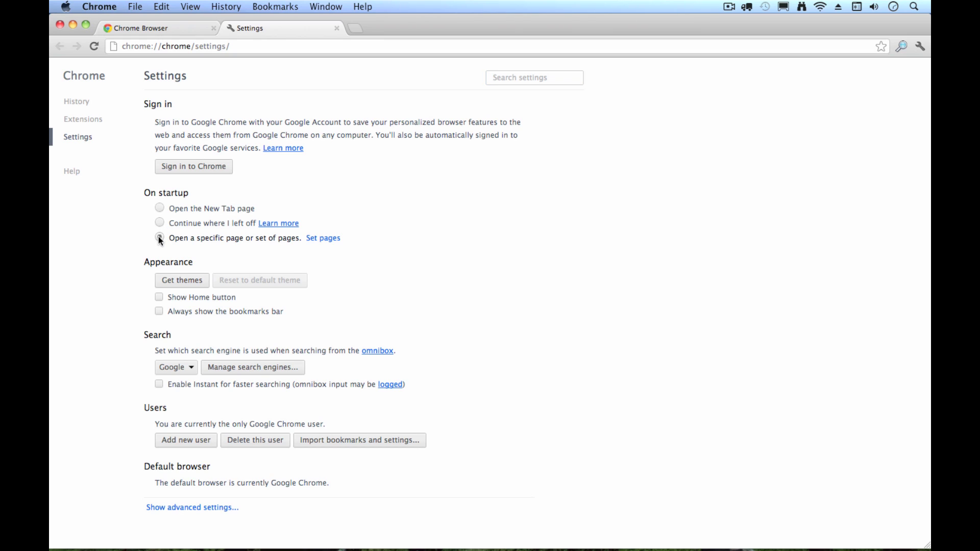
left_click(313, 238)
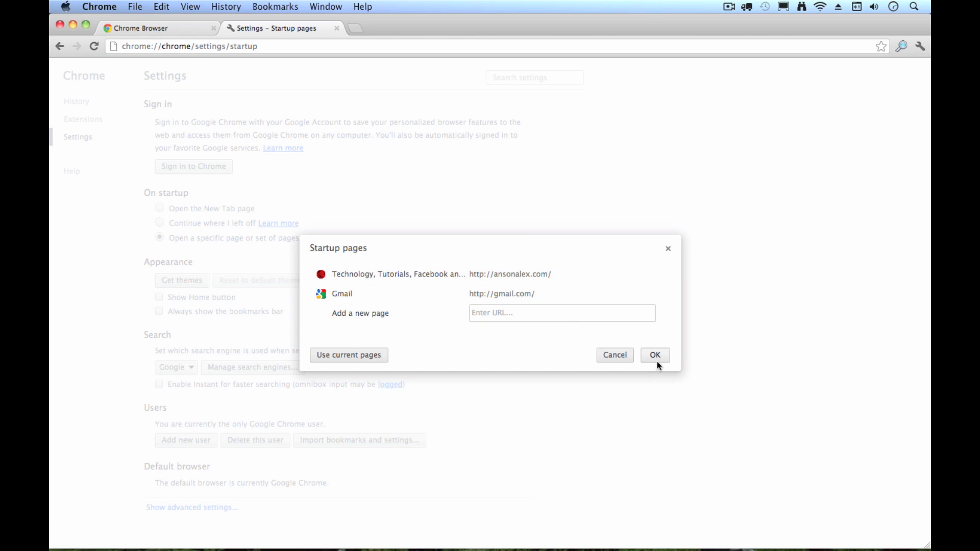
left_click(502, 318)
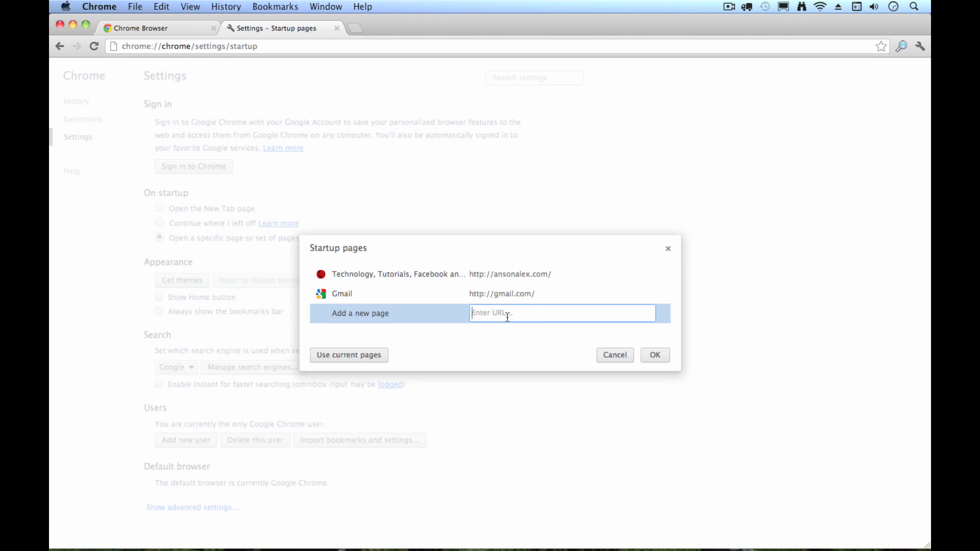
left_click(663, 356)
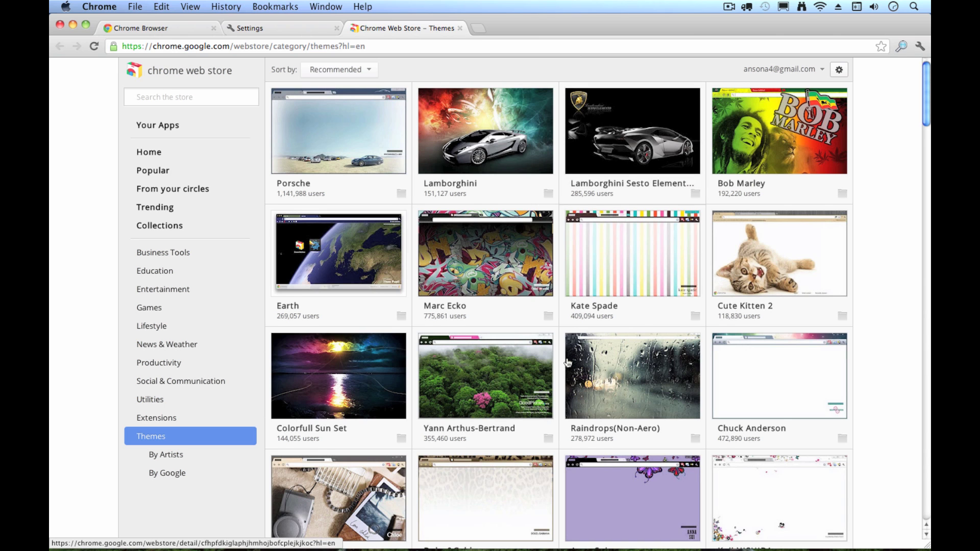
Browse the Web Store theme tiles and bring up the Earth theme's details.
scroll(913, 321, "down", 5)
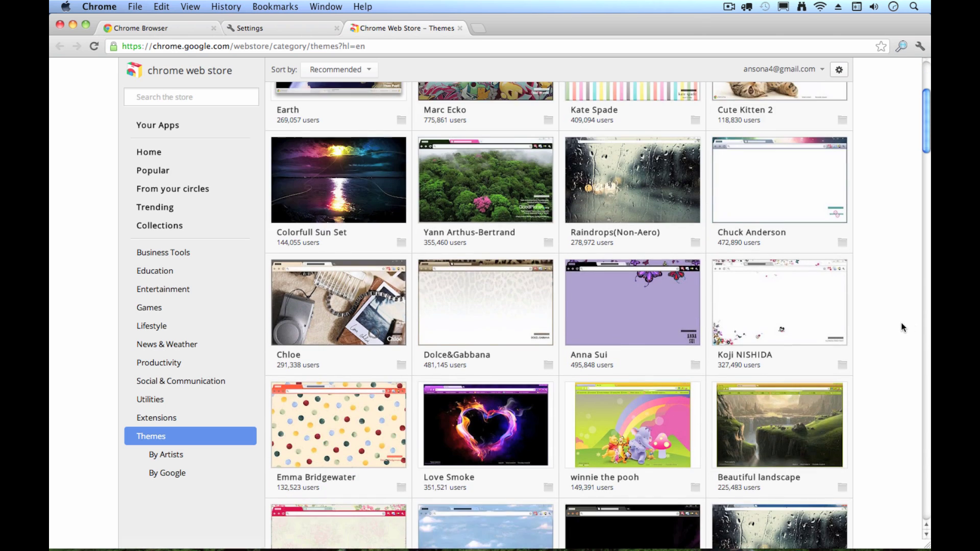
scroll(901, 325, "up", 5)
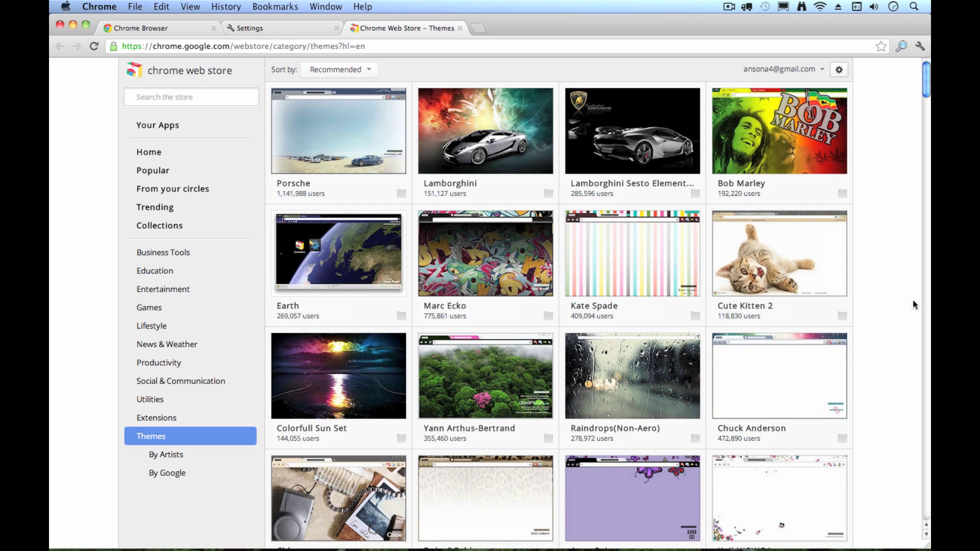
mouse_move(373, 243)
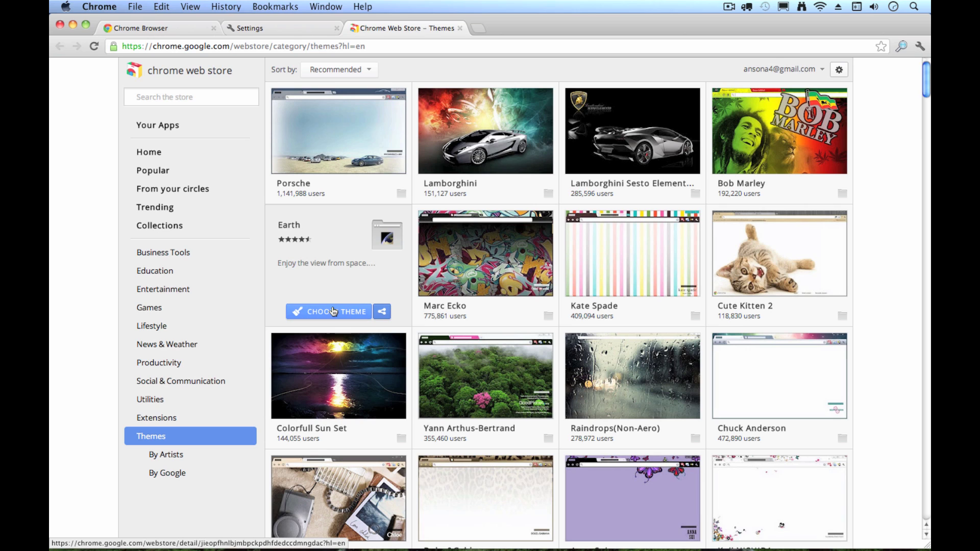
Close the Web Store tab and show the Home button with ansonalex.com as its page.
left_click(461, 27)
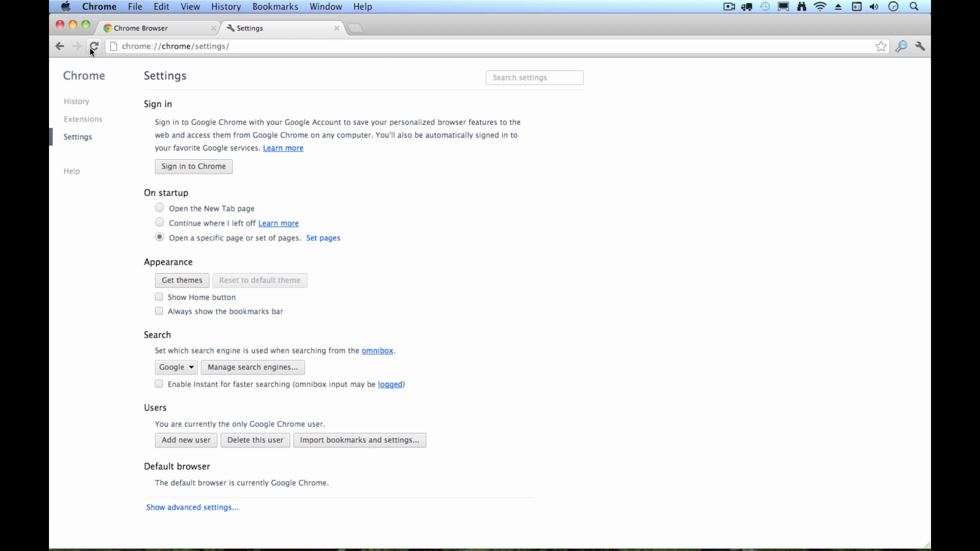
left_click(159, 297)
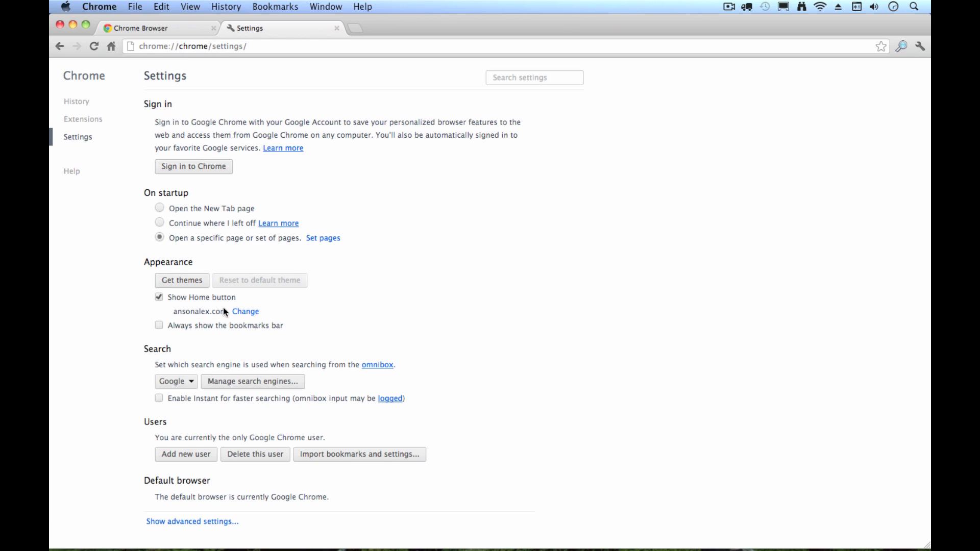
left_click(240, 314)
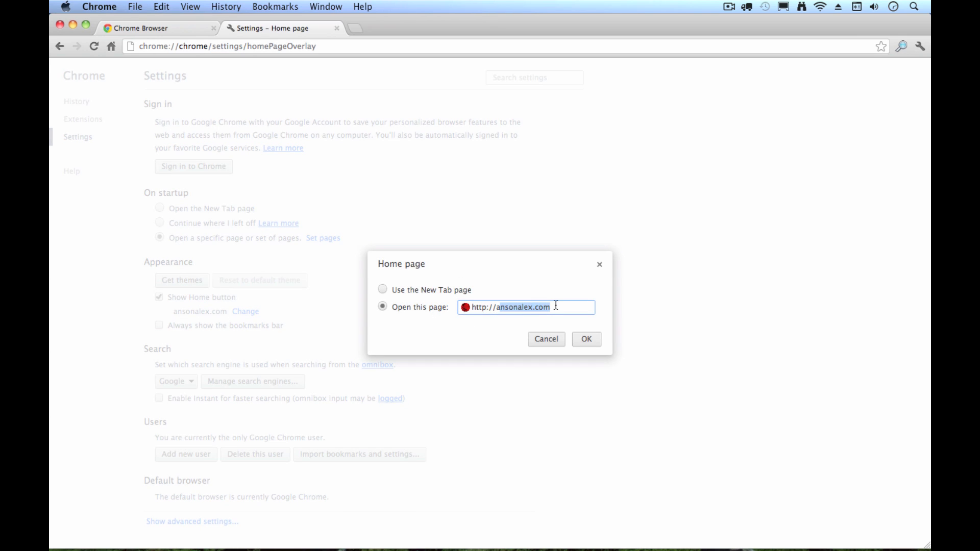
left_click(549, 340)
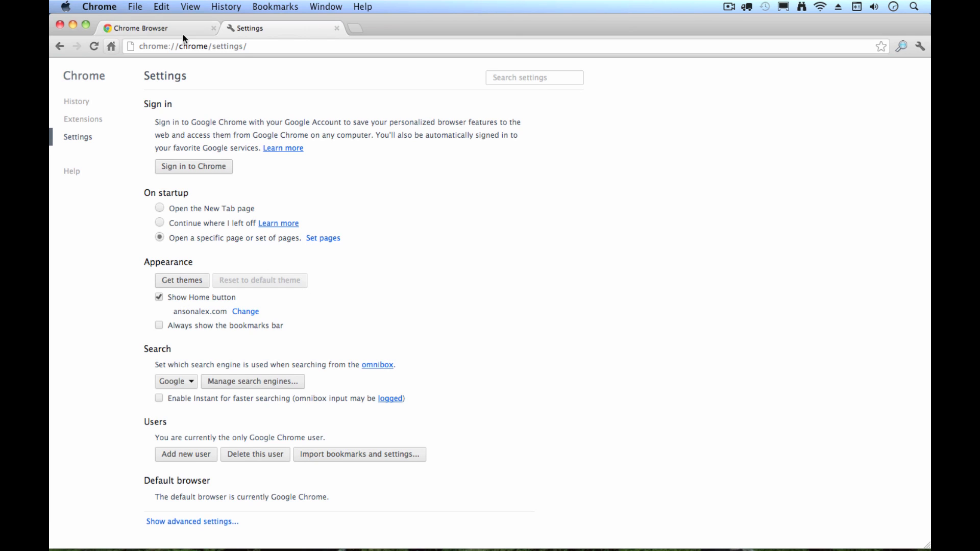
Test the Home button in a new tab, loading ansonalex.com, then close that tab.
left_click(355, 28)
left_click(113, 46)
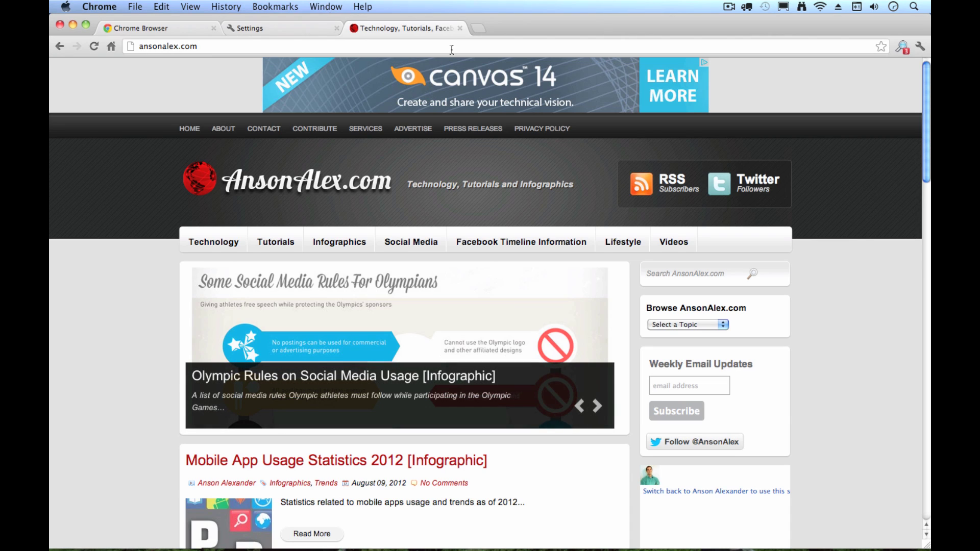
left_click(459, 30)
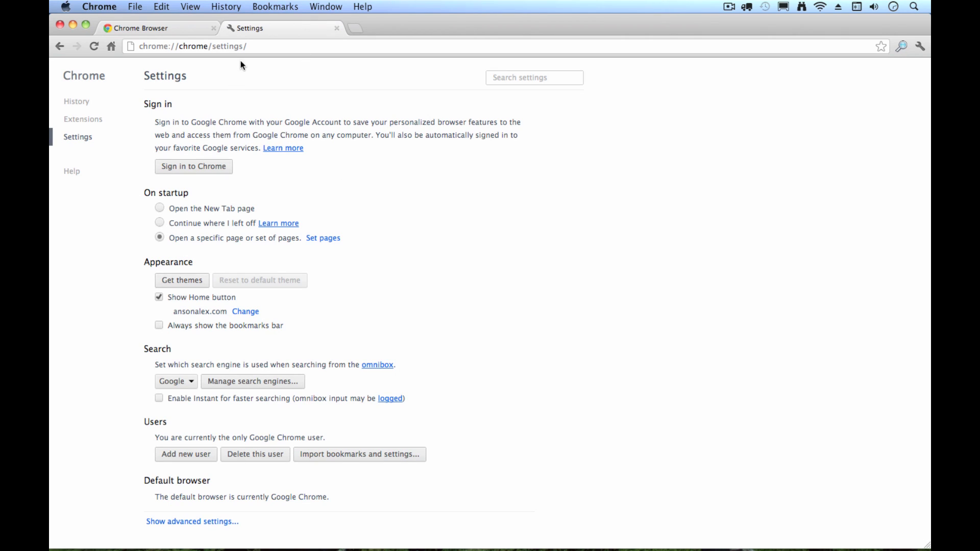
Turn on Always show the bookmarks bar, then reveal and scroll through the advanced settings sections.
left_click(159, 325)
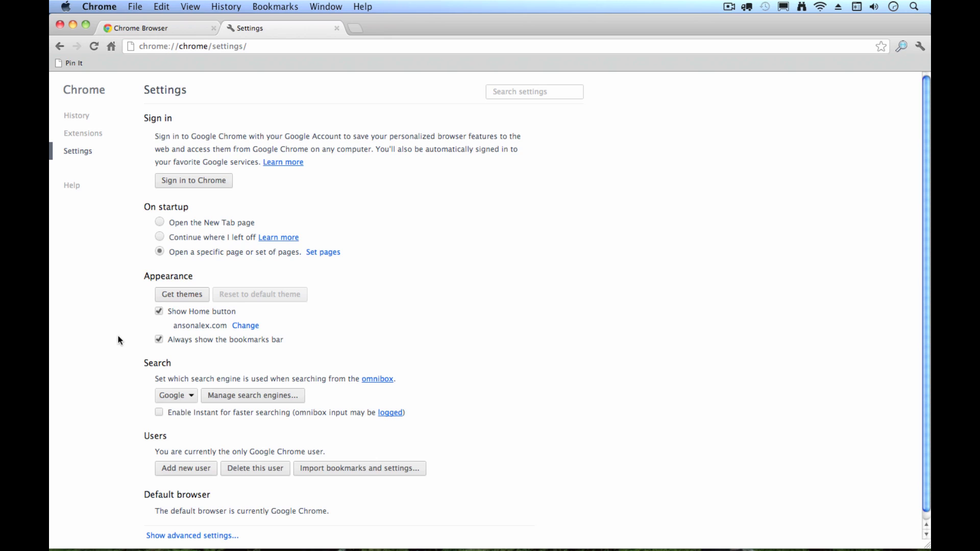
scroll(123, 335, "down", 1)
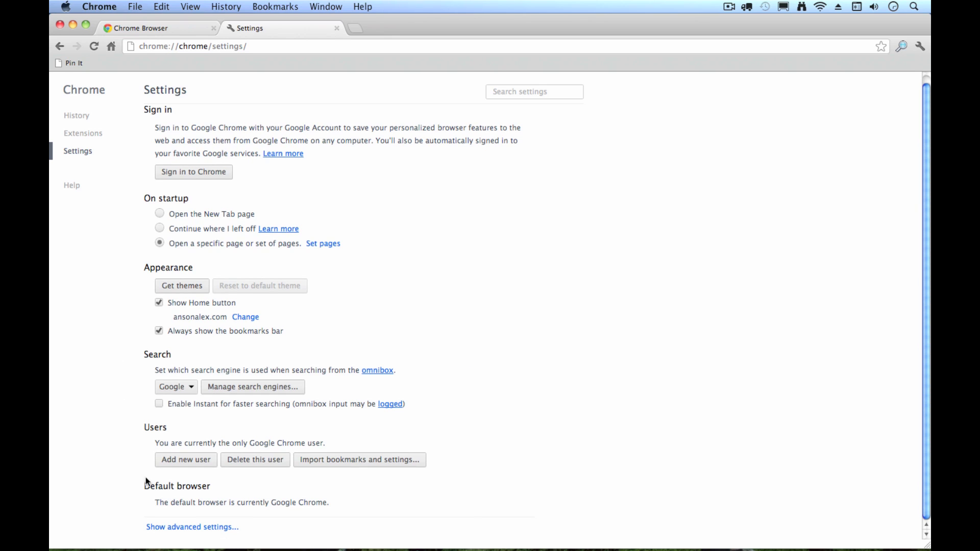
left_click(191, 526)
scroll(400, 346, "down", 15)
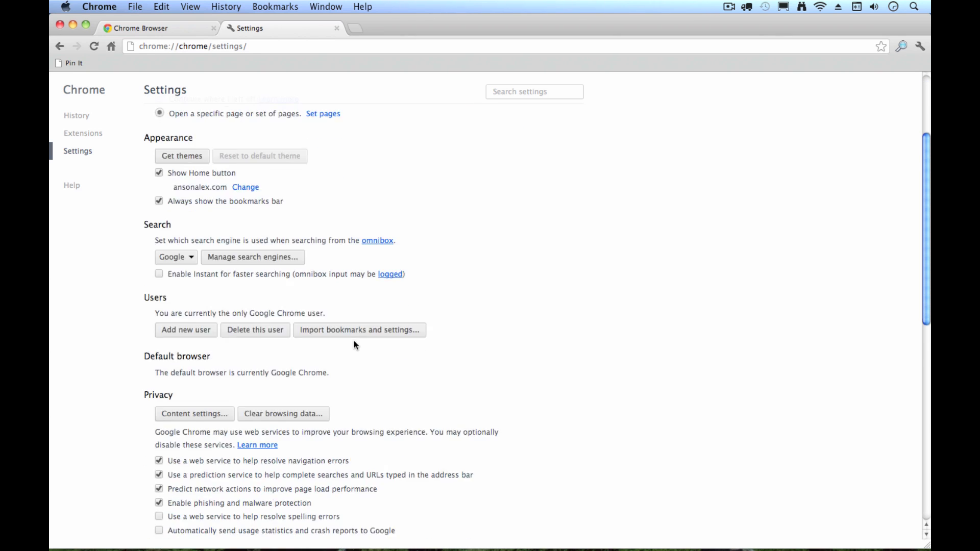
scroll(347, 305, "down", 8)
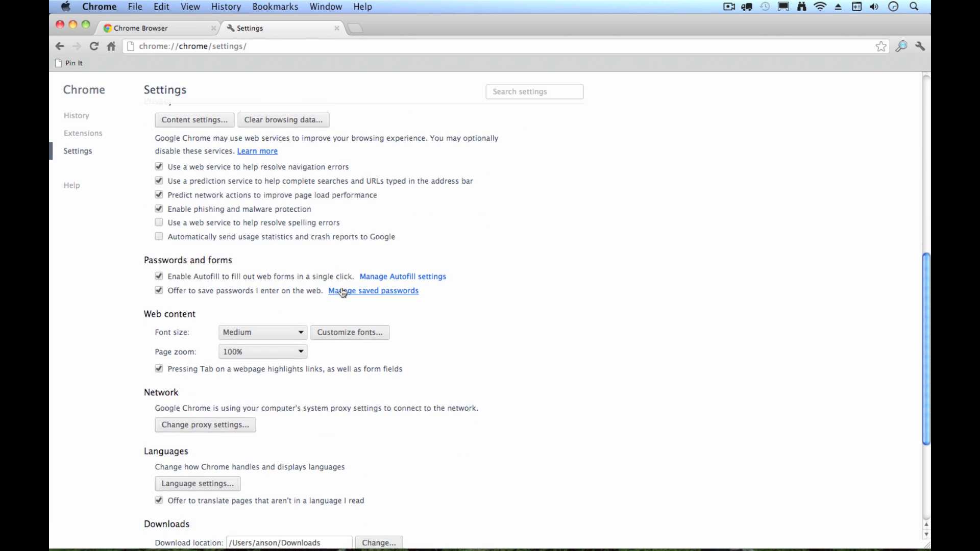
scroll(342, 292, "up", 6)
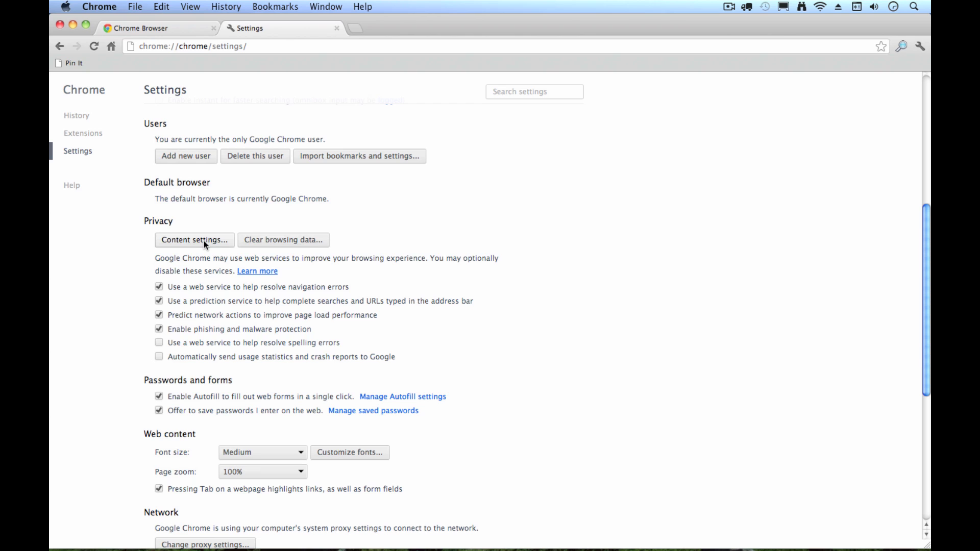
scroll(203, 240, "up", 4)
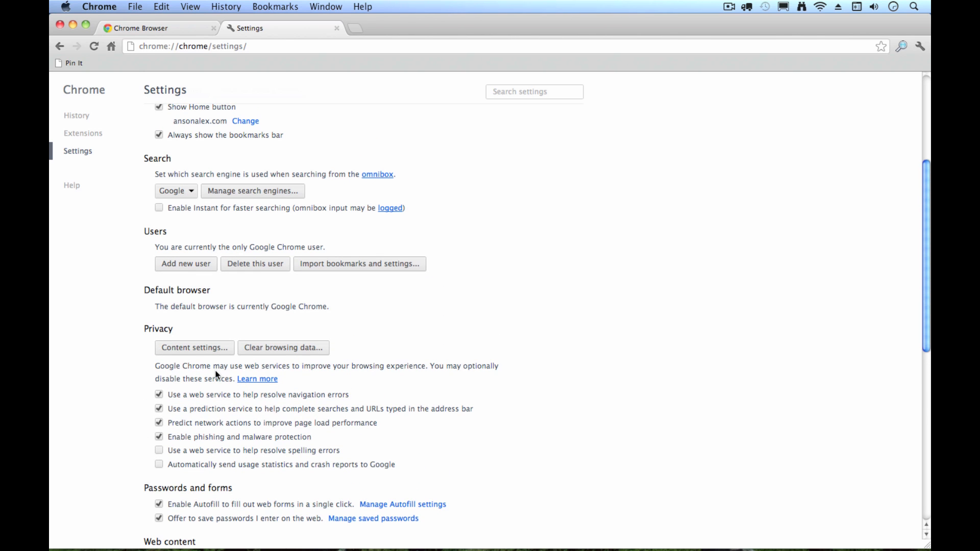
In Content settings, allow all sites to show pop-ups and close the dialog.
left_click(195, 343)
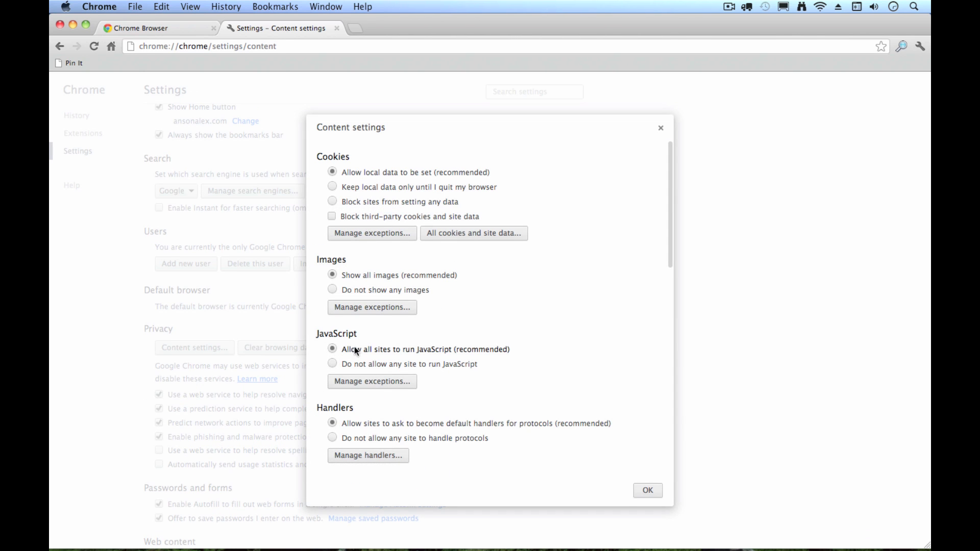
scroll(480, 332, "down", 5)
scroll(486, 333, "down", 3)
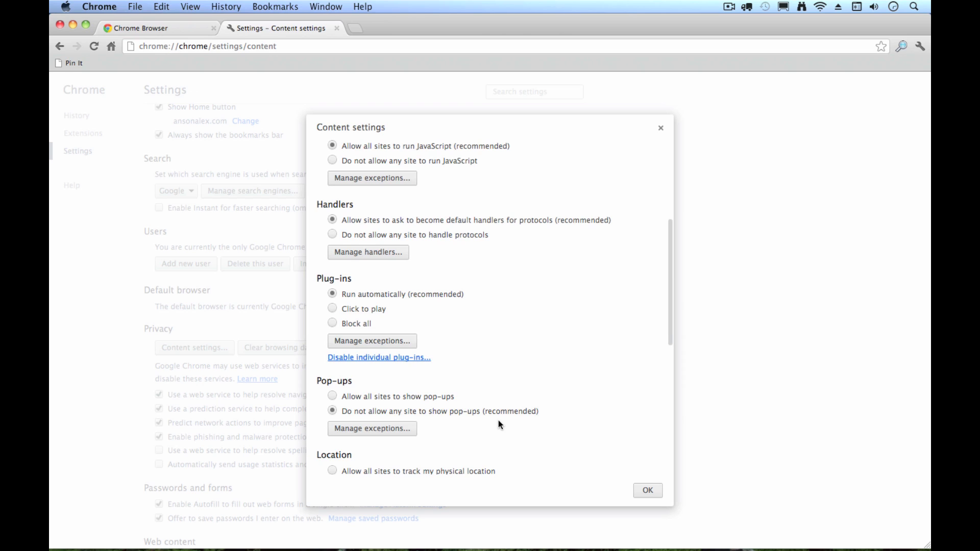
left_click(369, 399)
left_click(646, 491)
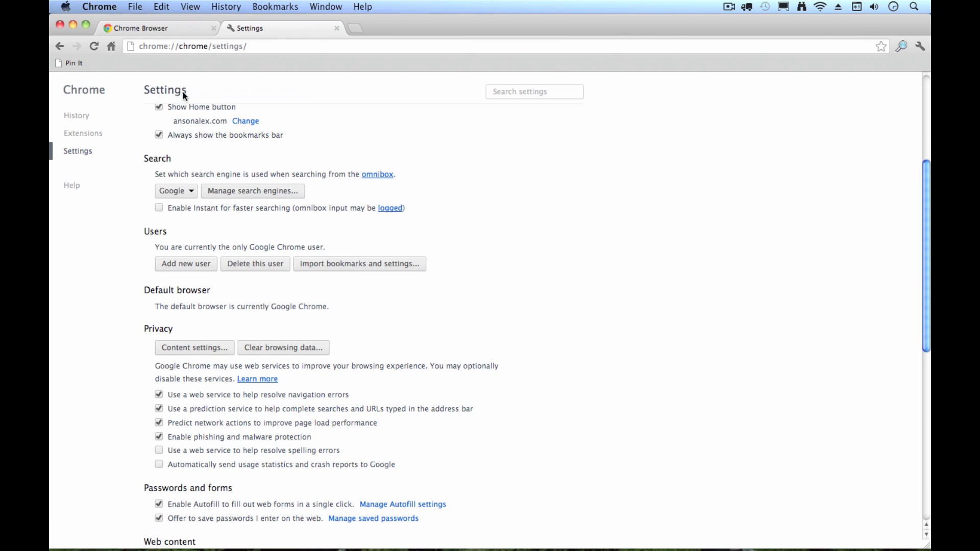
Load ansonalex.com with the Home button and close the Chrome Browser tab.
left_click(112, 47)
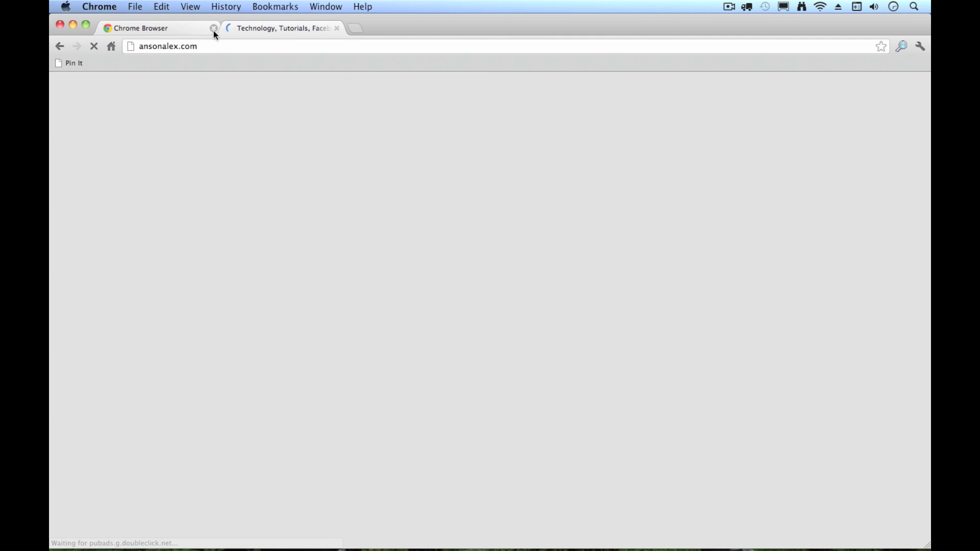
left_click(213, 28)
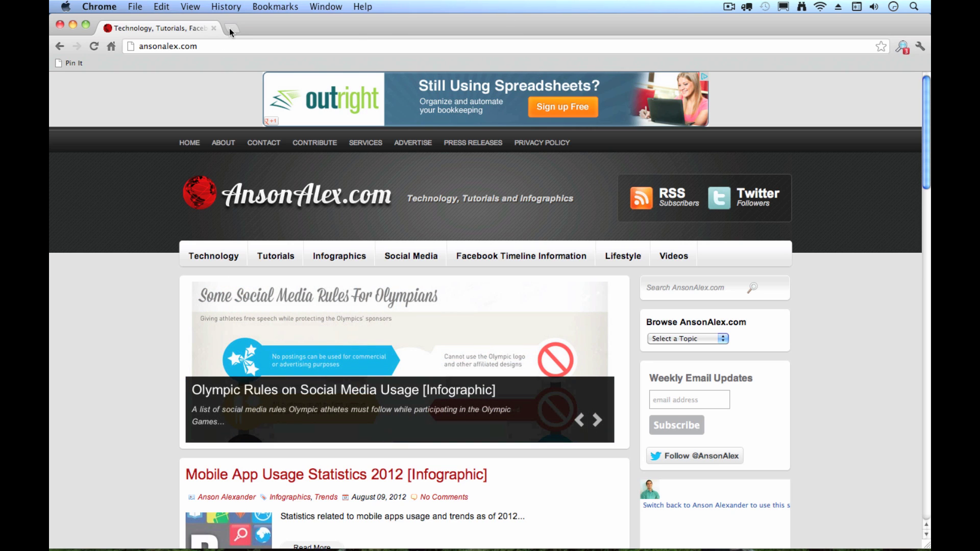
left_click(231, 29)
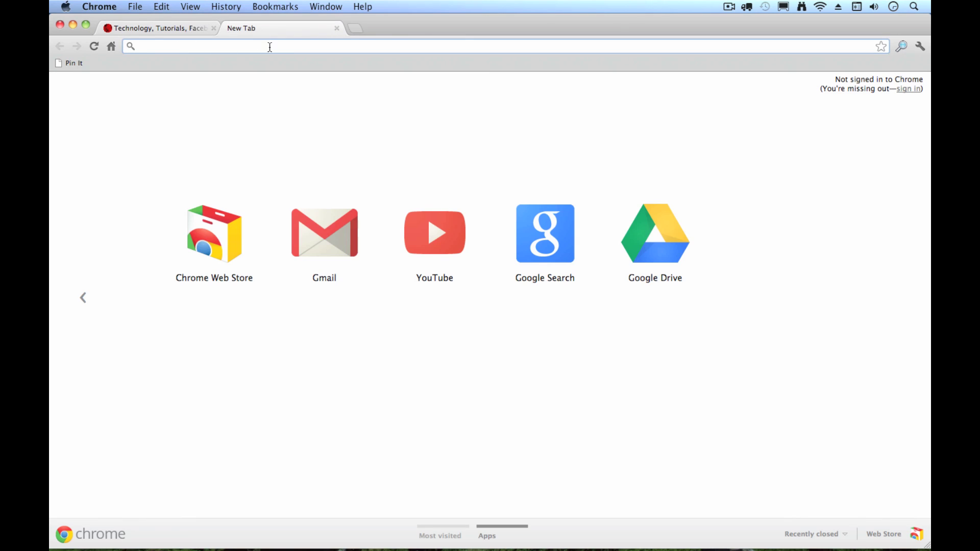
type("google.com")
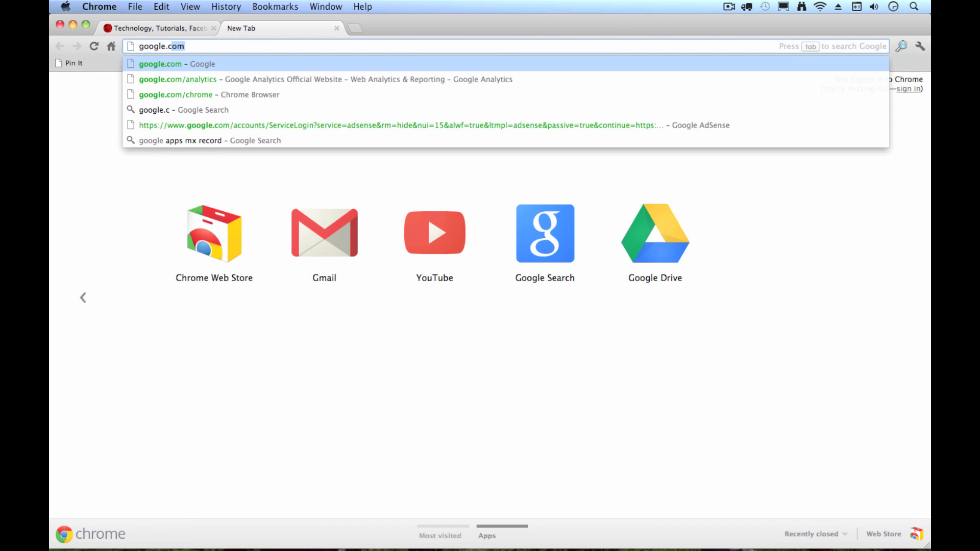
key("Return")
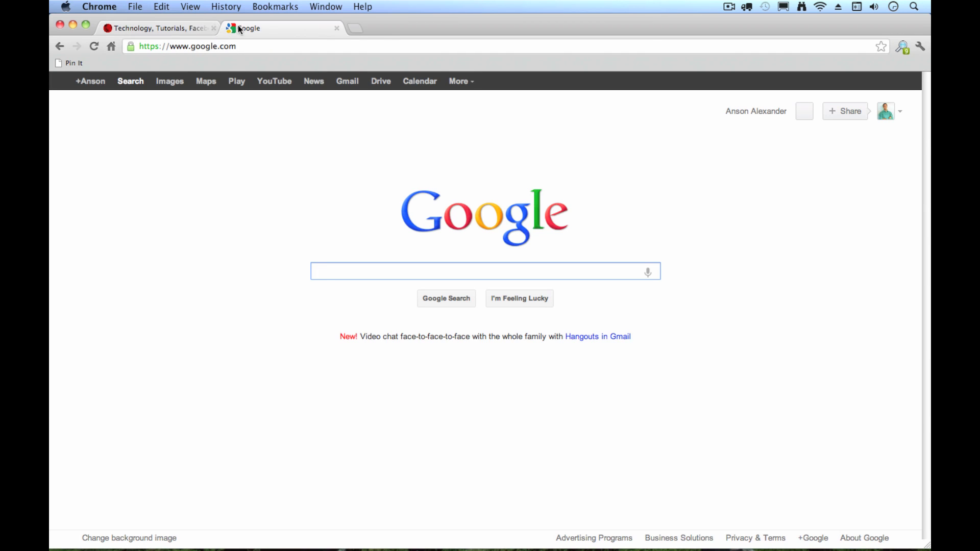
left_click(184, 29)
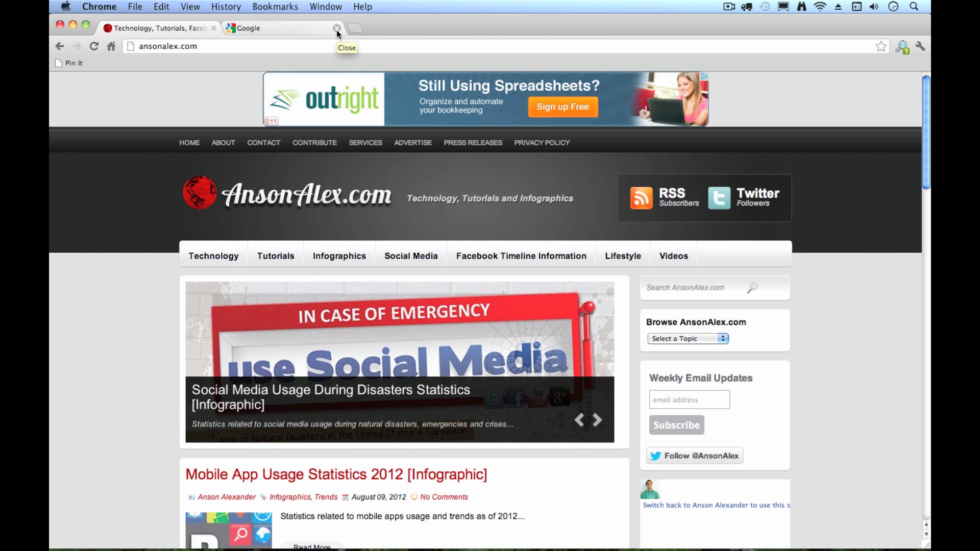
left_click(336, 28)
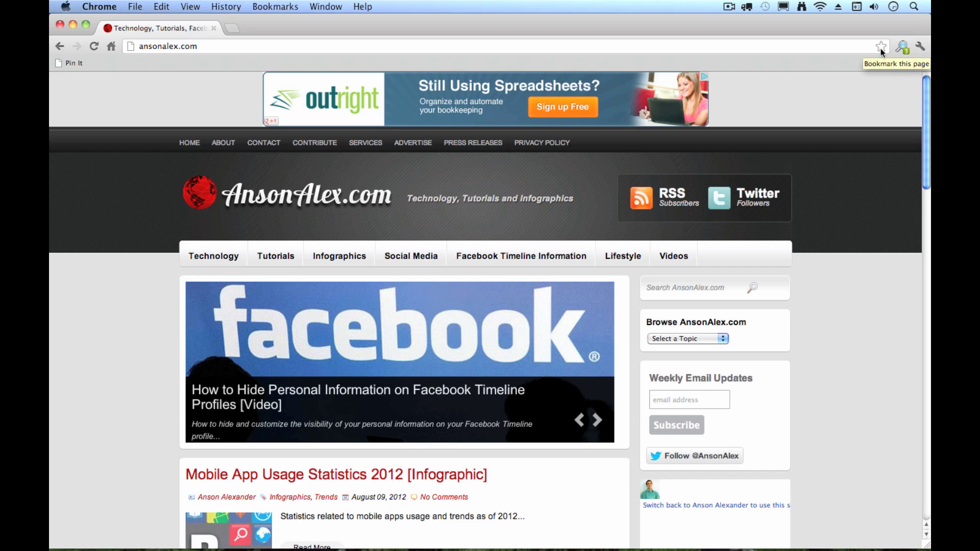
Bookmark the current page as 'AnsonAlex.com' in the Bookmarks Bar folder.
left_click(272, 6)
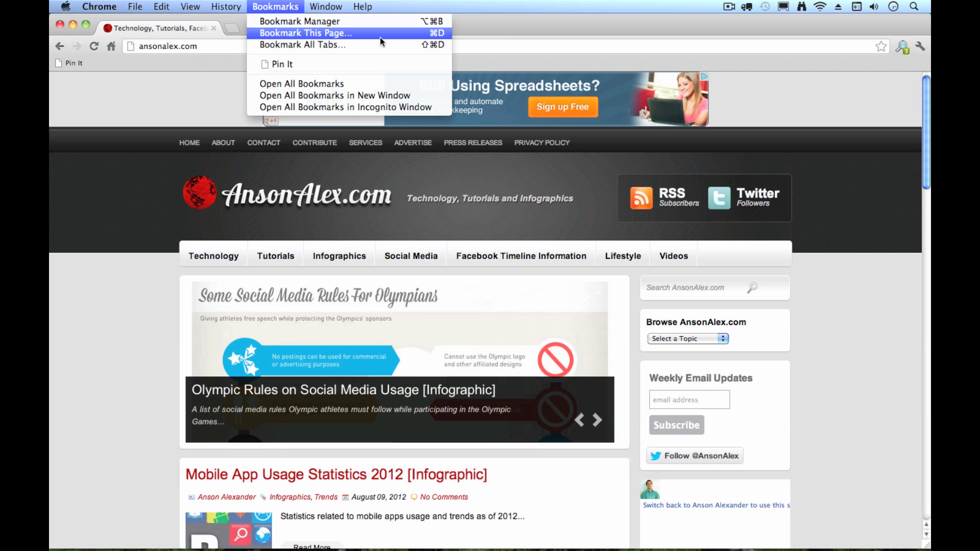
left_click(379, 37)
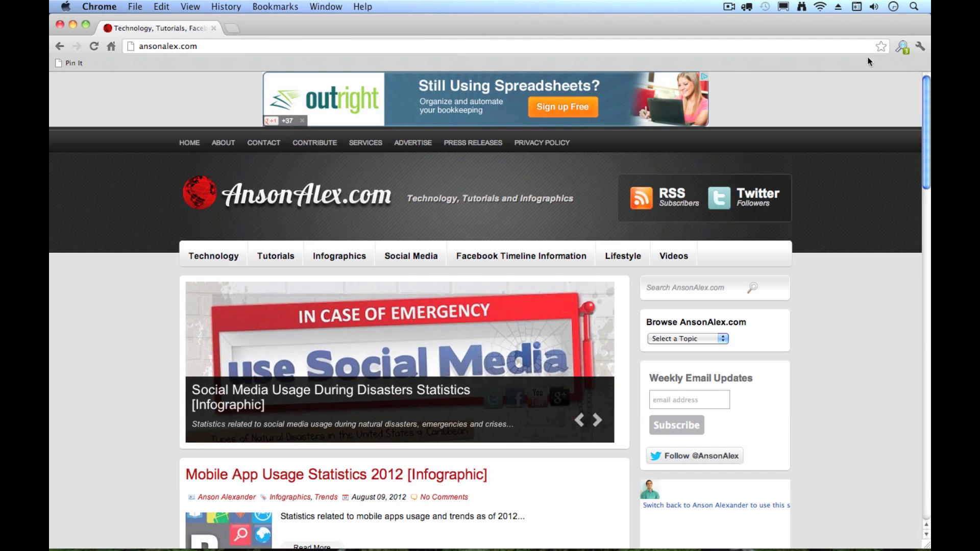
left_click(879, 47)
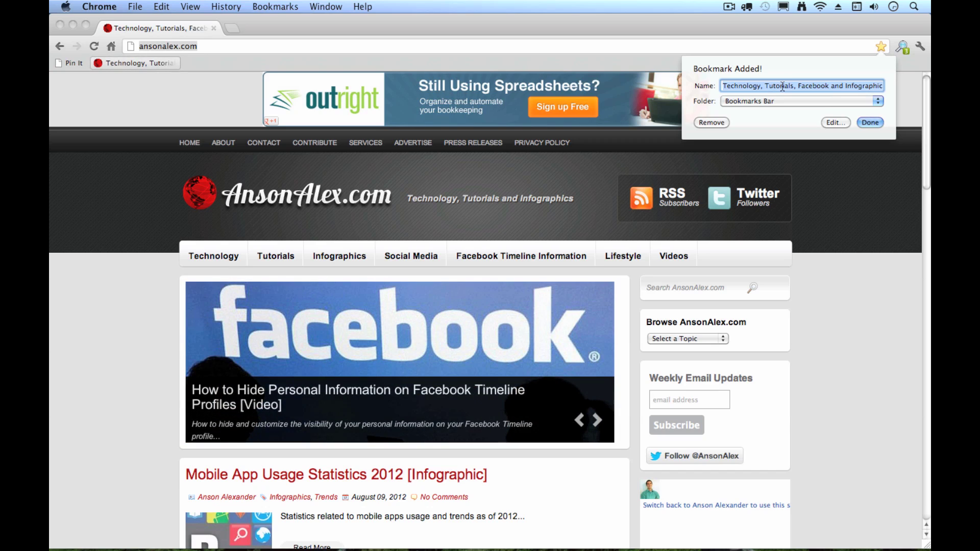
type("AnsonAlex.com")
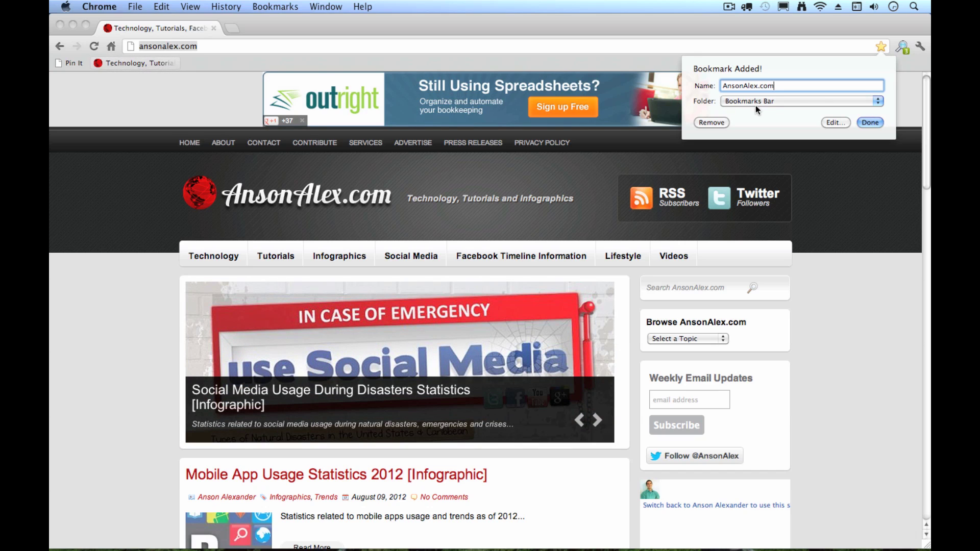
left_click(779, 99)
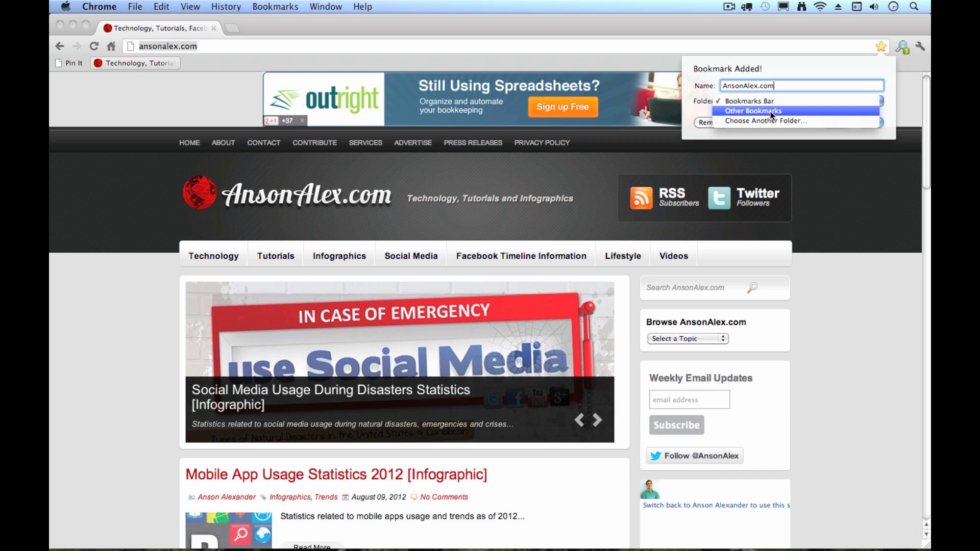
left_click(773, 104)
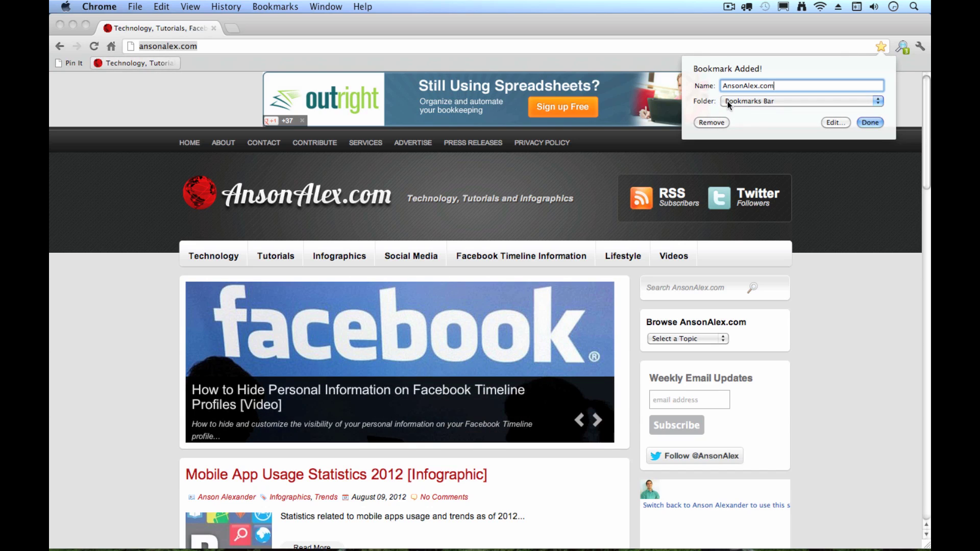
left_click(869, 123)
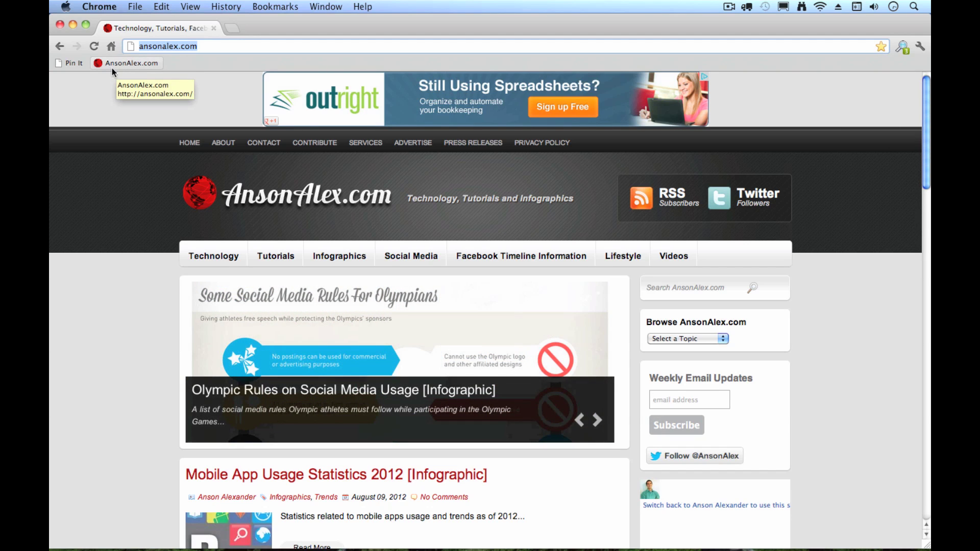
Visit google.com, return via the AnsonAlex.com bookmark, and position it after Pin It on the bar.
type("google.com")
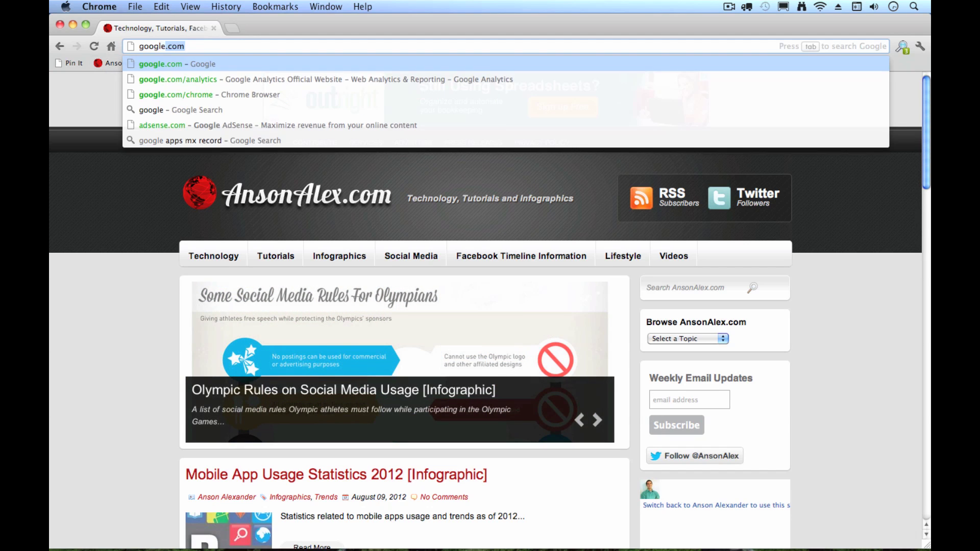
key("Return")
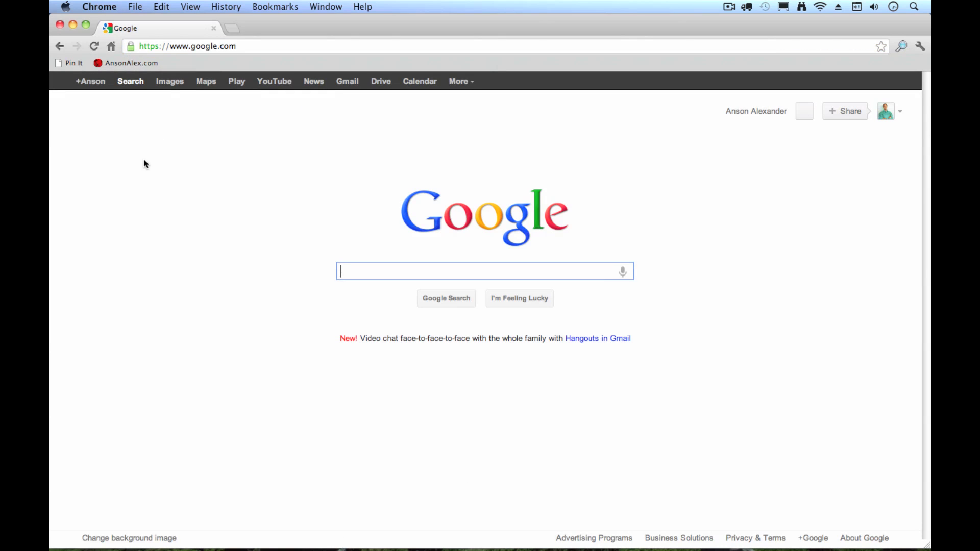
left_click(125, 65)
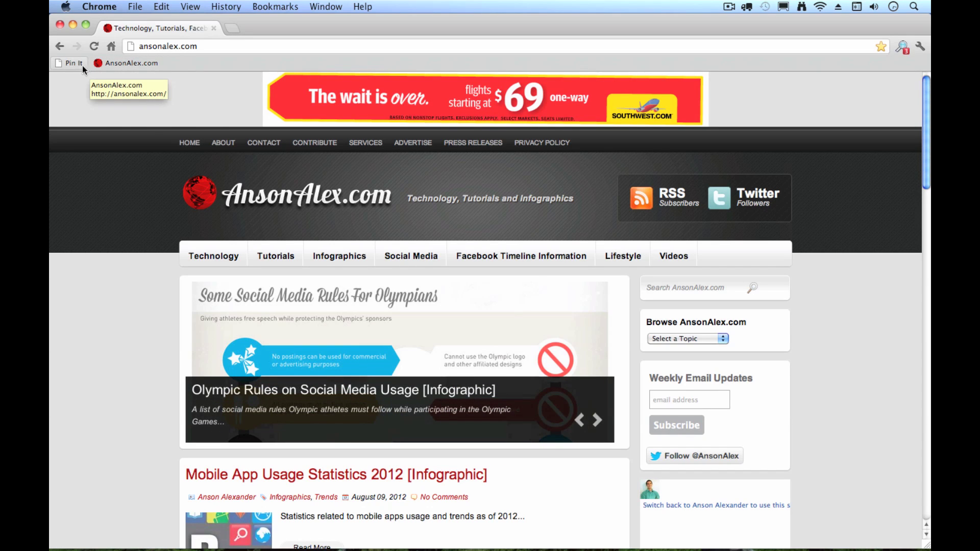
left_click_drag(72, 63, 155, 62)
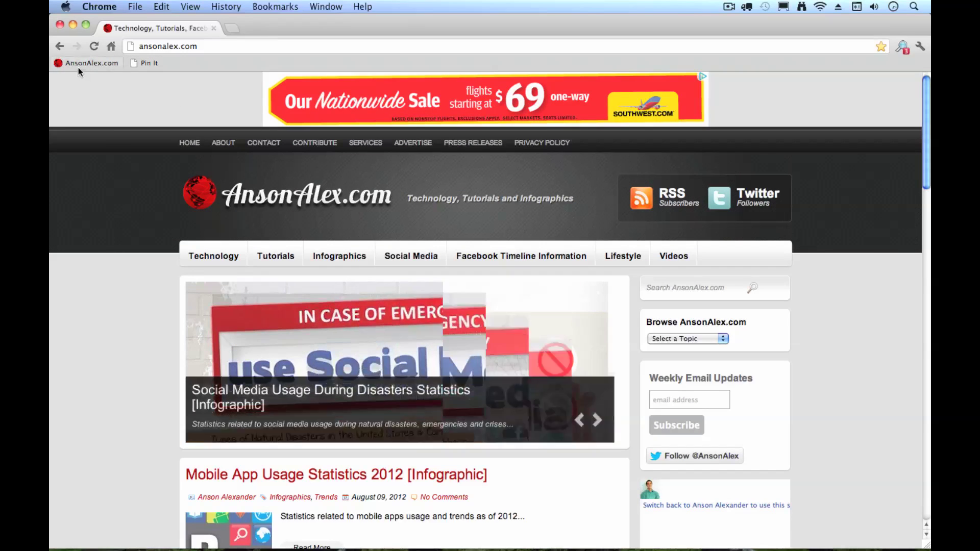
left_click_drag(78, 64, 160, 65)
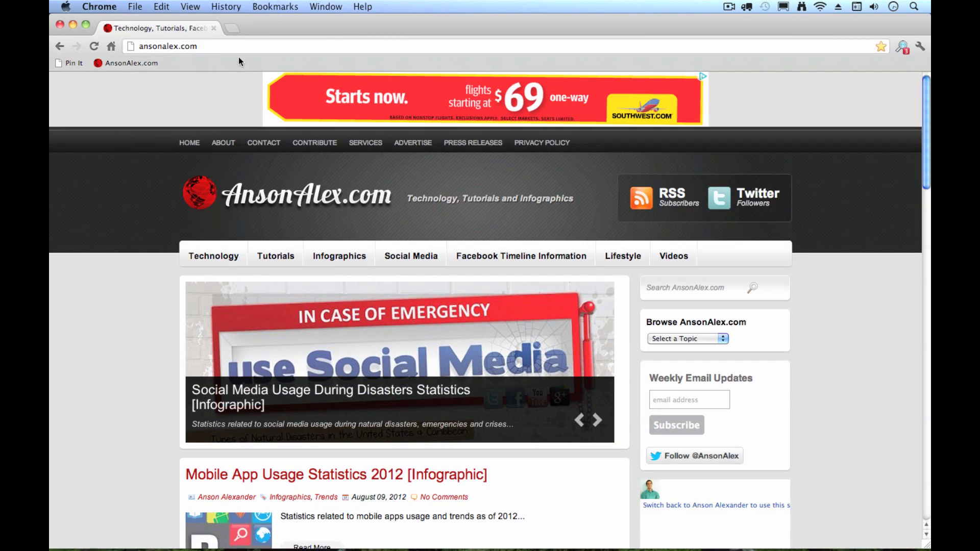
Bookmark google.com from a new tab into Other Bookmarks, then check that folder's contents.
left_click(231, 29)
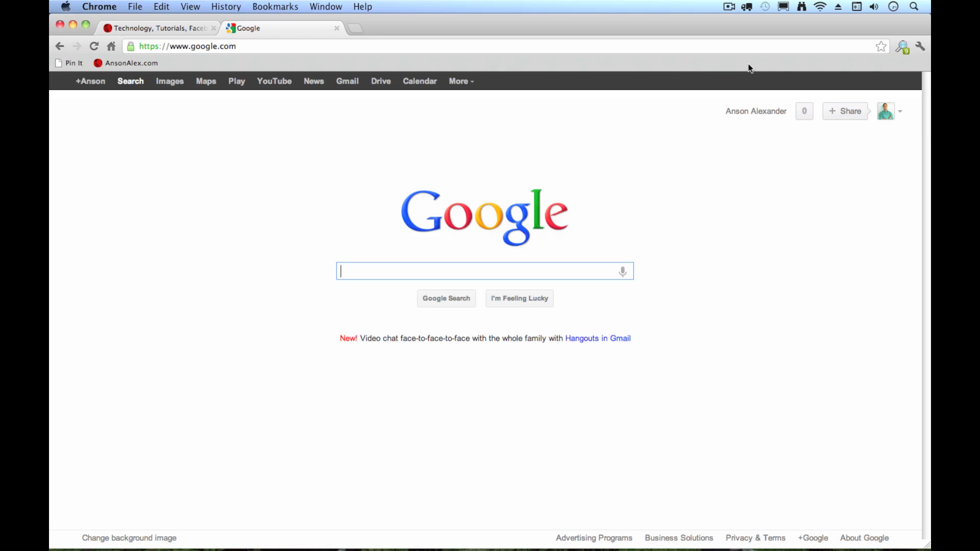
left_click(881, 47)
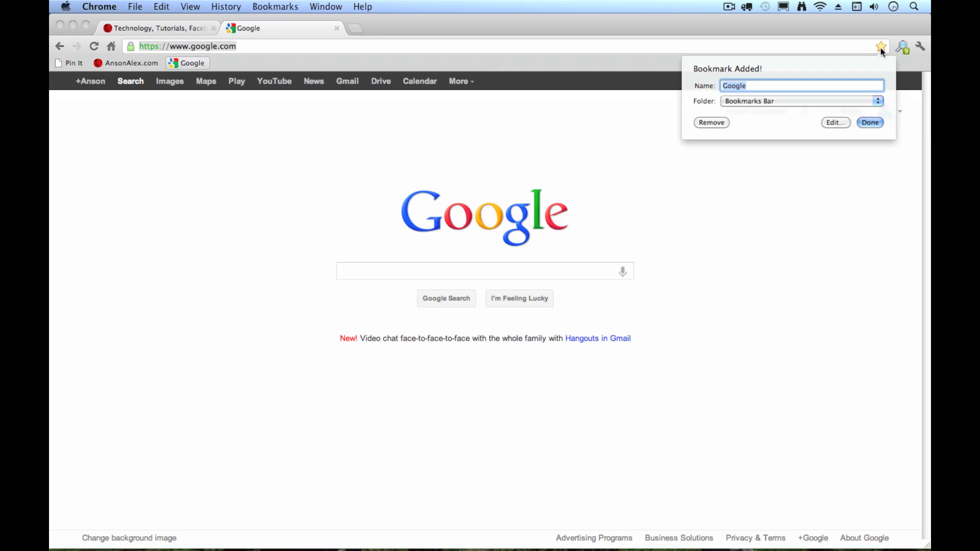
left_click(750, 86)
left_click(798, 104)
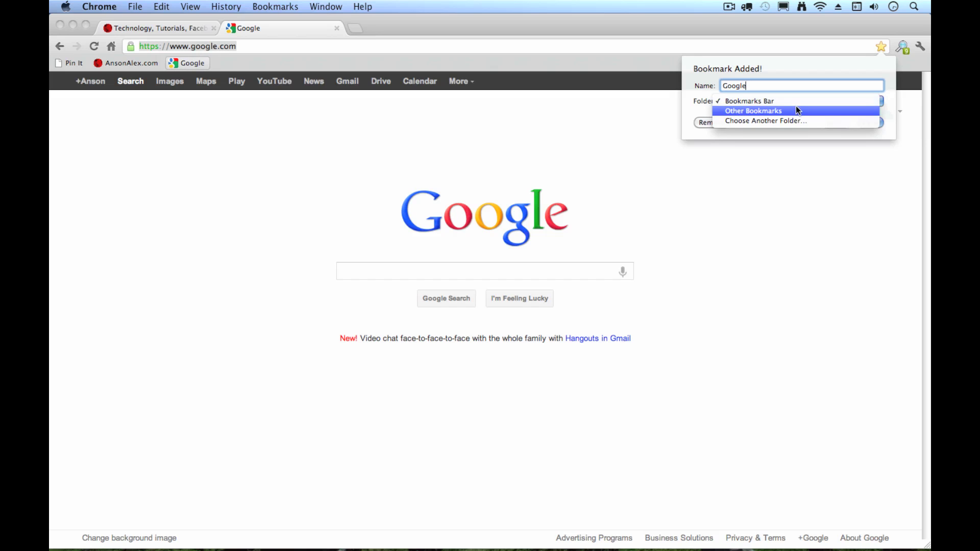
left_click(795, 108)
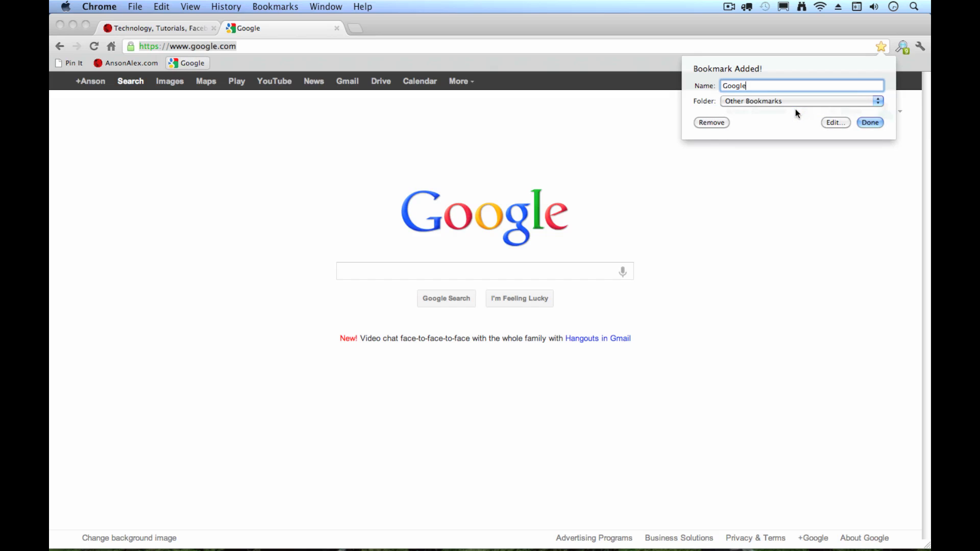
left_click(868, 122)
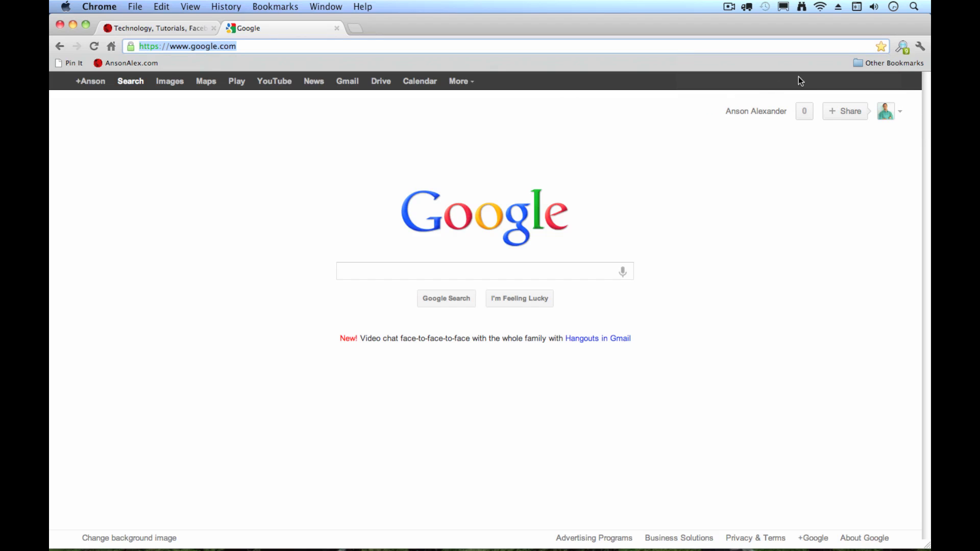
left_click(880, 63)
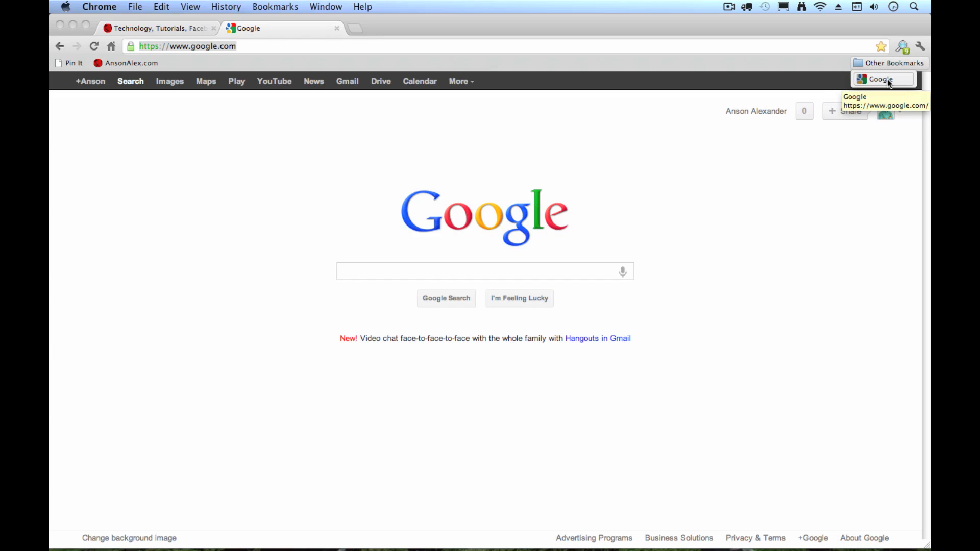
left_click(597, 122)
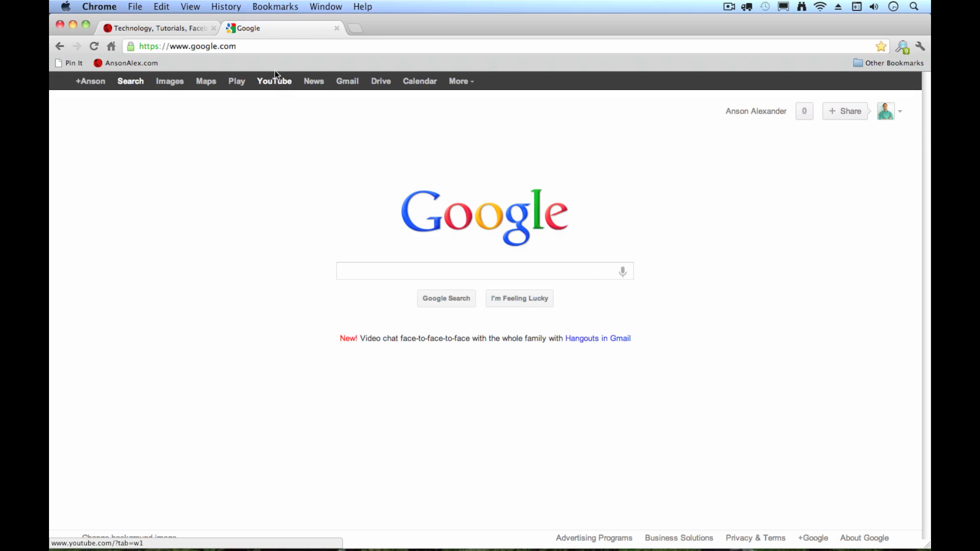
Close the bookmark manager, then add a bookmarks-bar folder named 'Email Services'.
left_click(276, 6)
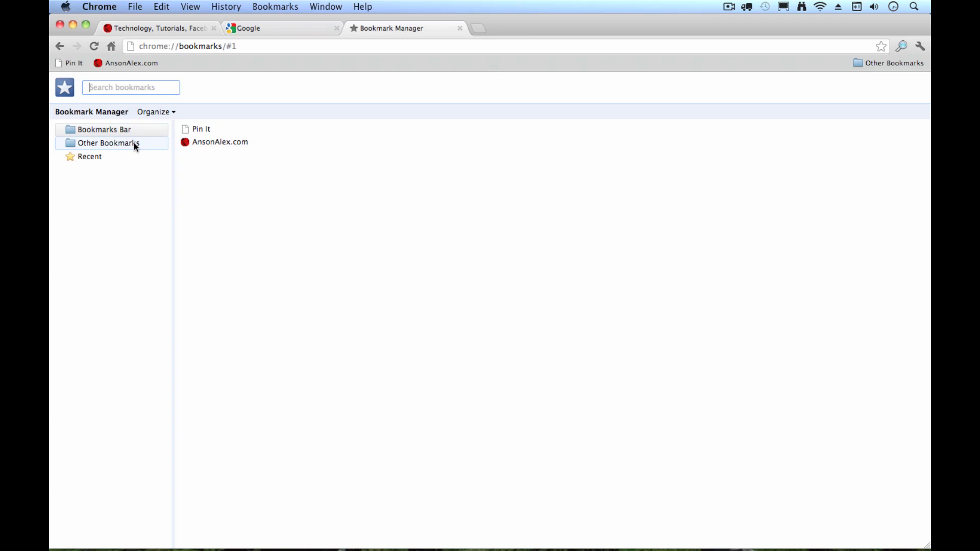
left_click(460, 29)
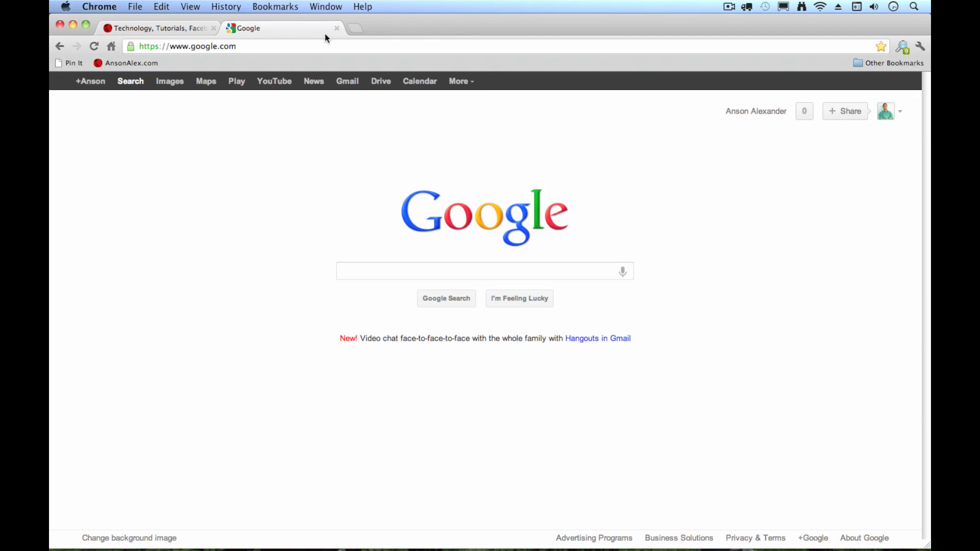
right_click(245, 67)
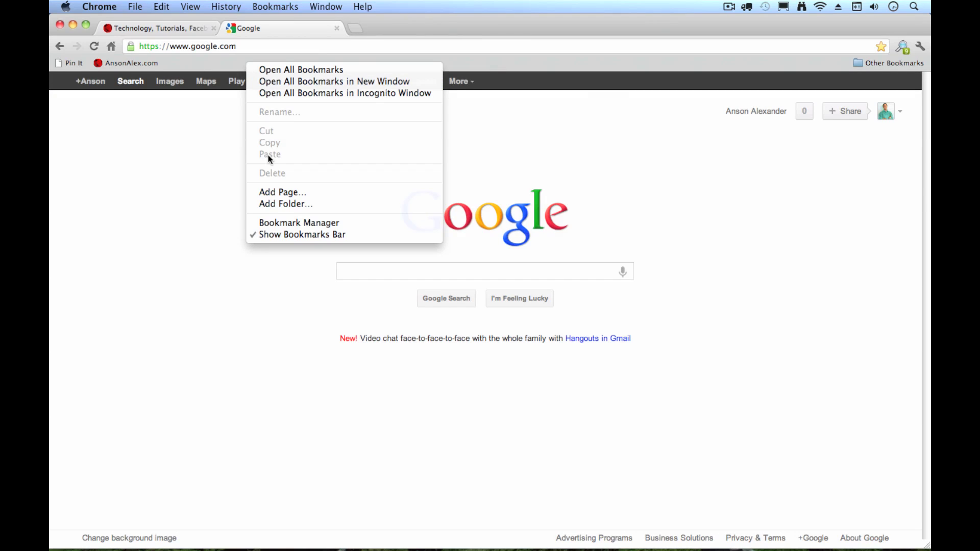
left_click(296, 205)
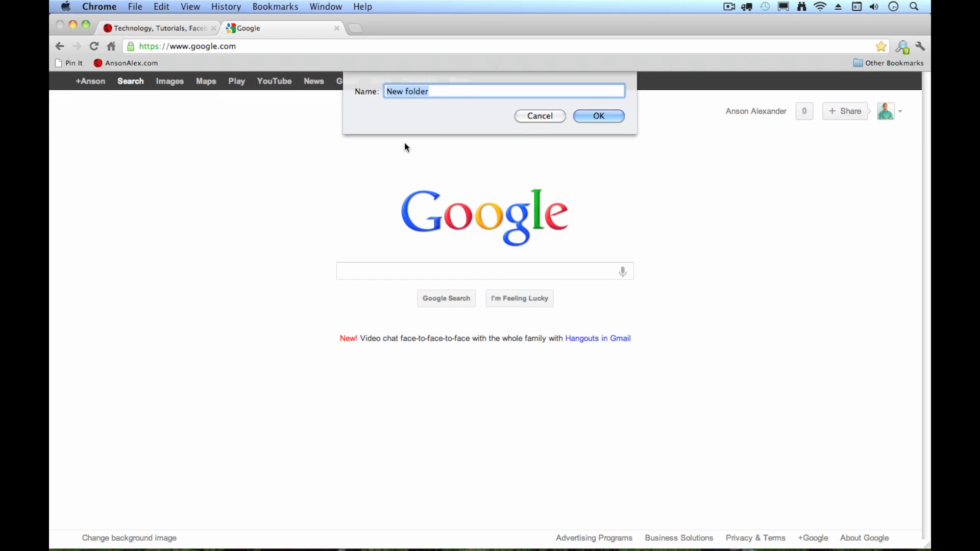
type("Emails for")
key("BackSpace")
key("BackSpace")
key("BackSpace")
key("BackSpace")
key("BackSpace")
type("Services")
key("Return")
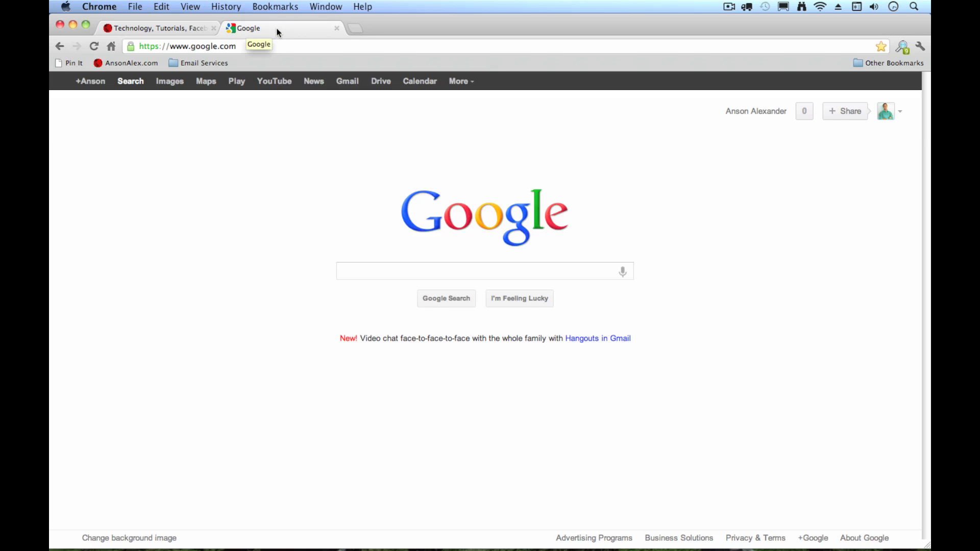
left_click_drag(286, 27, 168, 24)
left_click(249, 29)
left_click(190, 28)
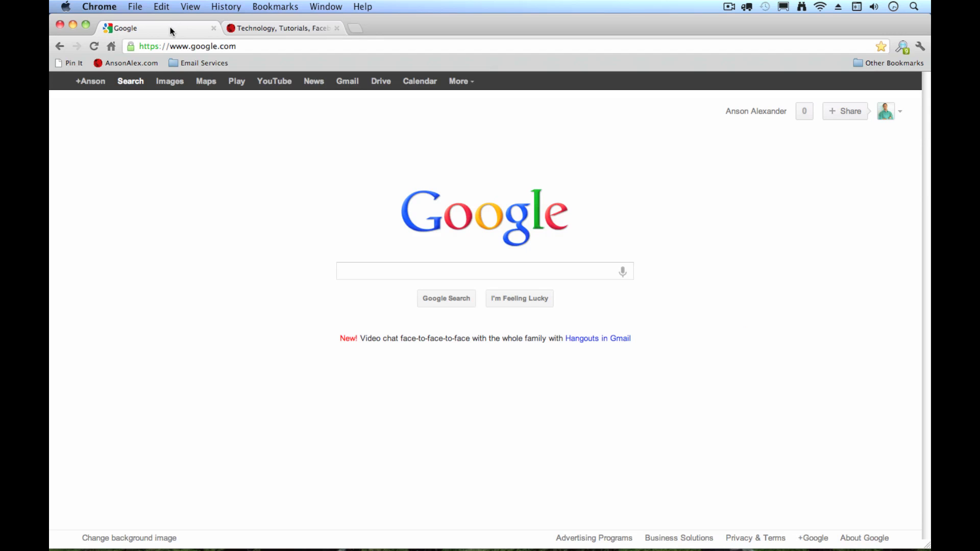
left_click_drag(170, 26, 554, 266)
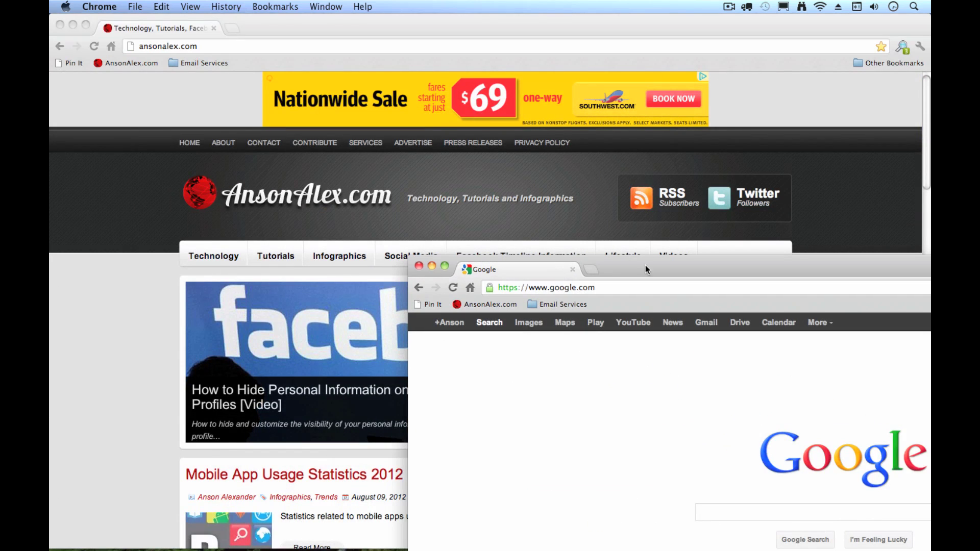
left_click_drag(645, 265, 683, 10)
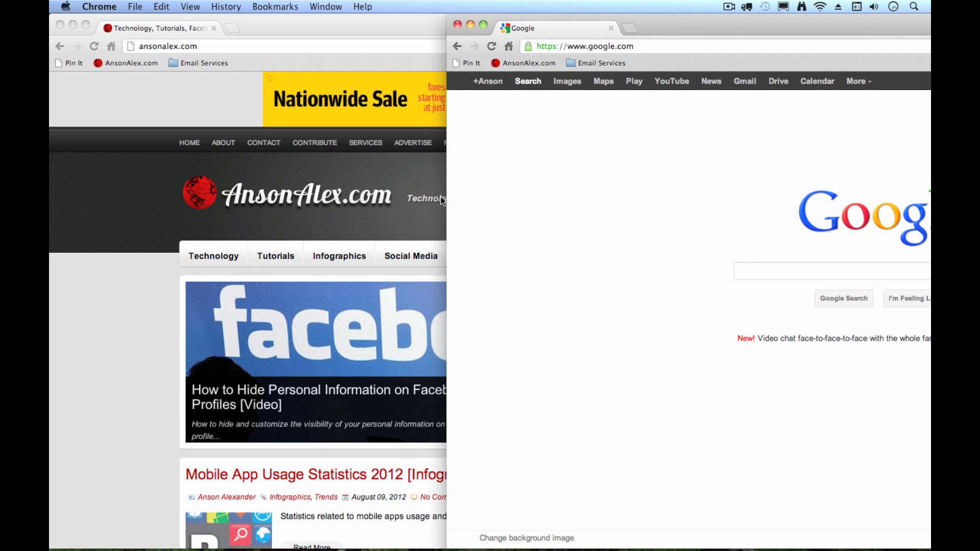
left_click(483, 24)
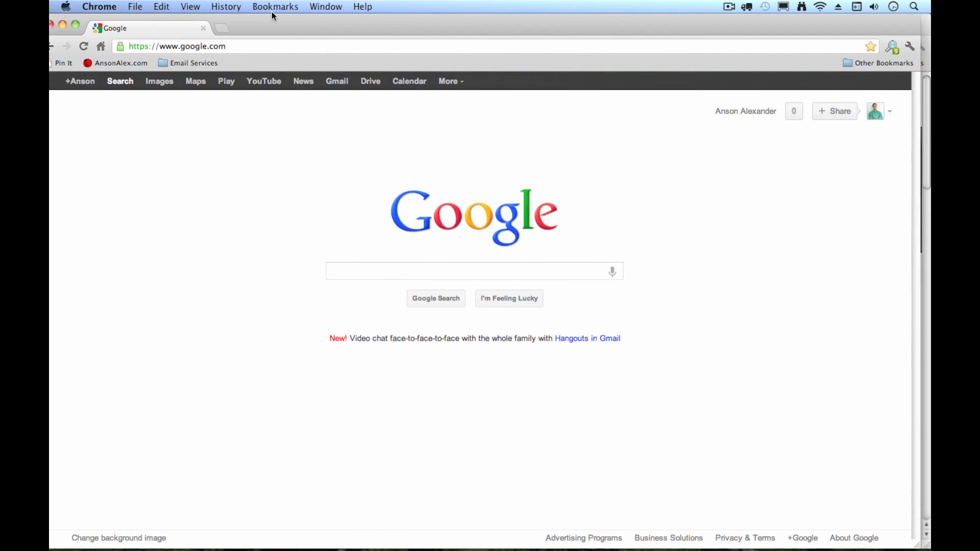
mouse_move(912, 546)
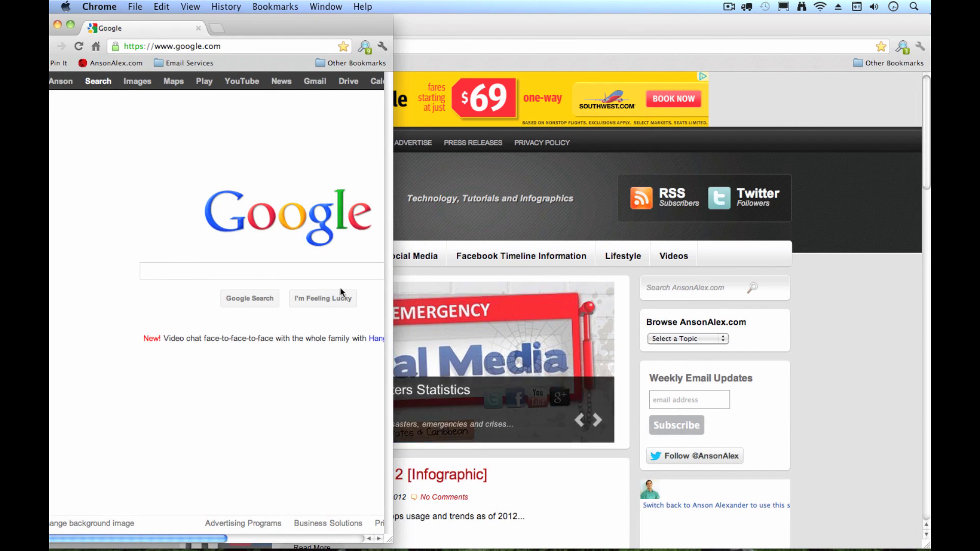
left_click_drag(390, 538, 900, 537)
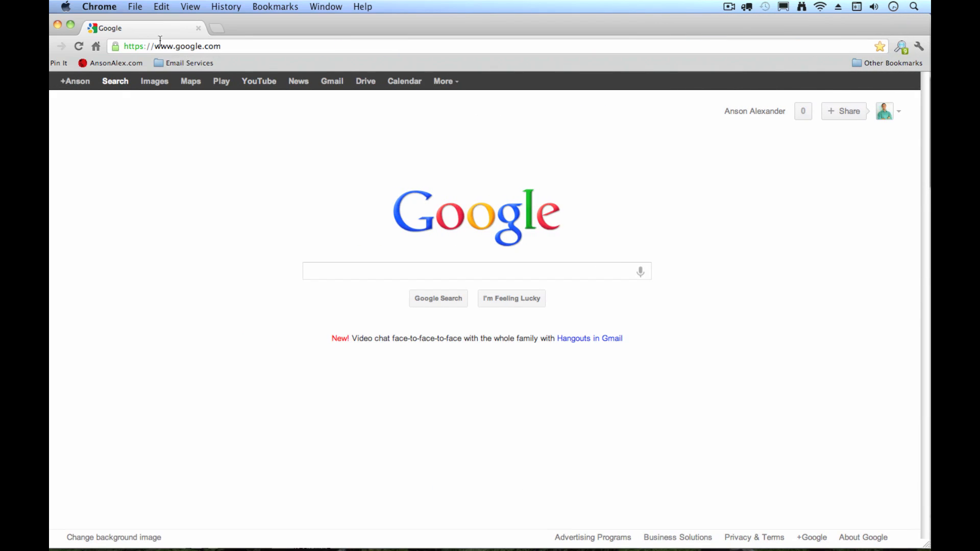
left_click_drag(155, 23, 298, 21)
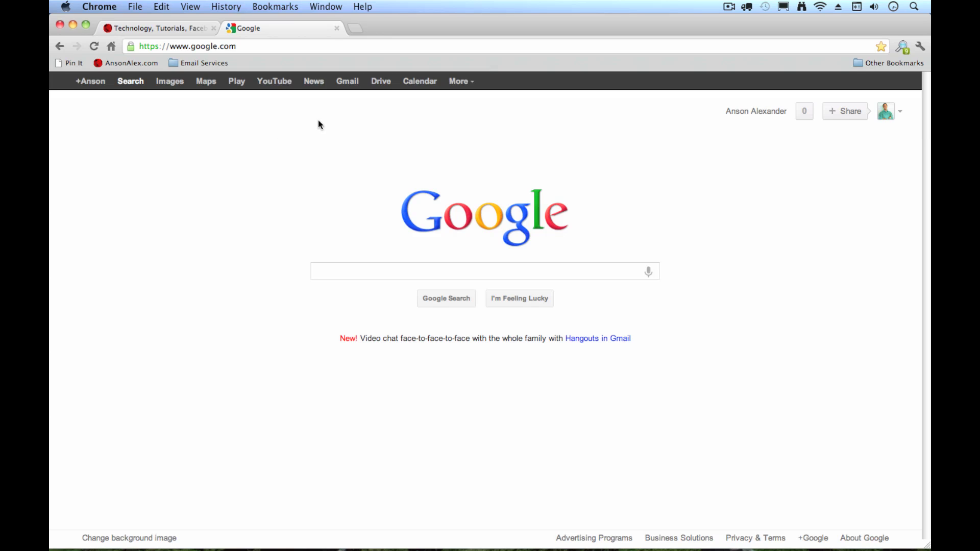
Type 'anson' in the omnibox to go to the suggested ansonalex.com site.
left_click(254, 46)
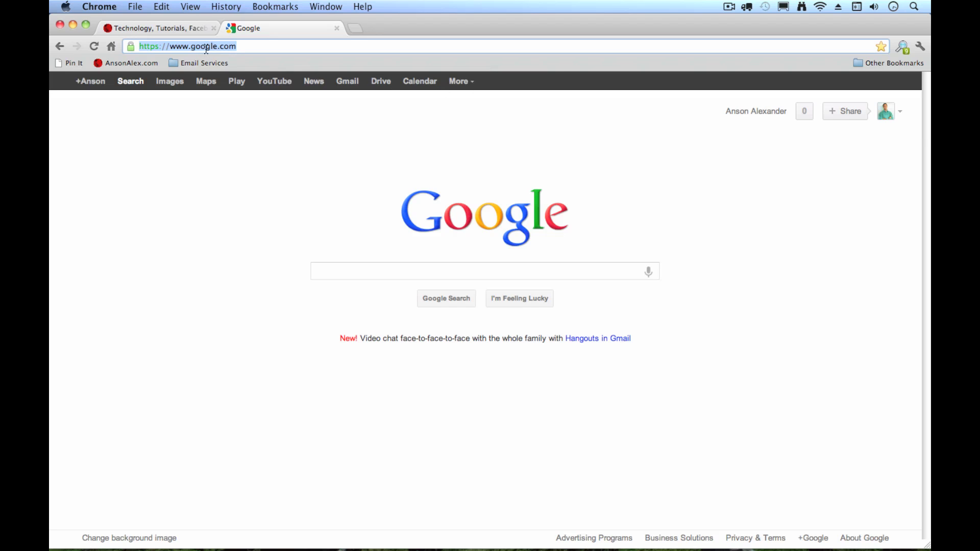
type("an")
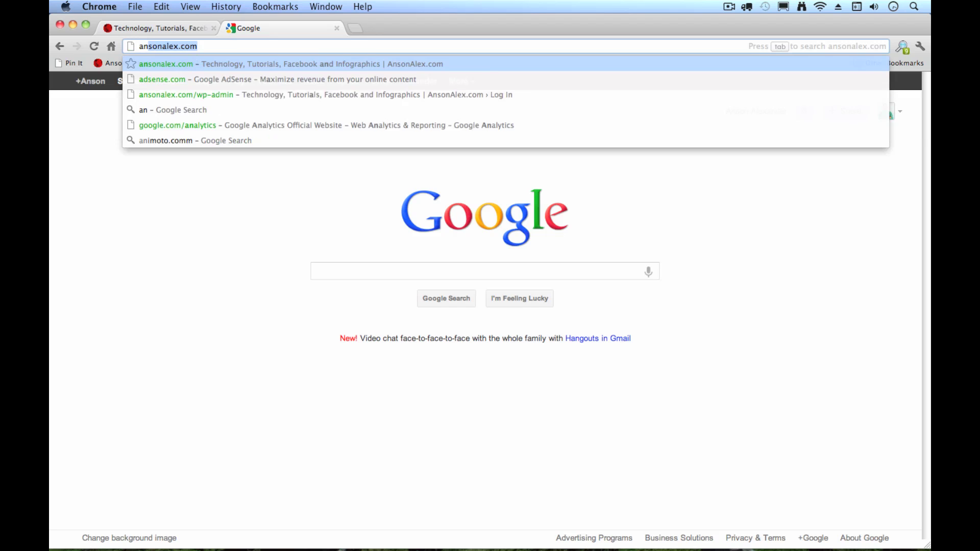
type("son")
key("Return")
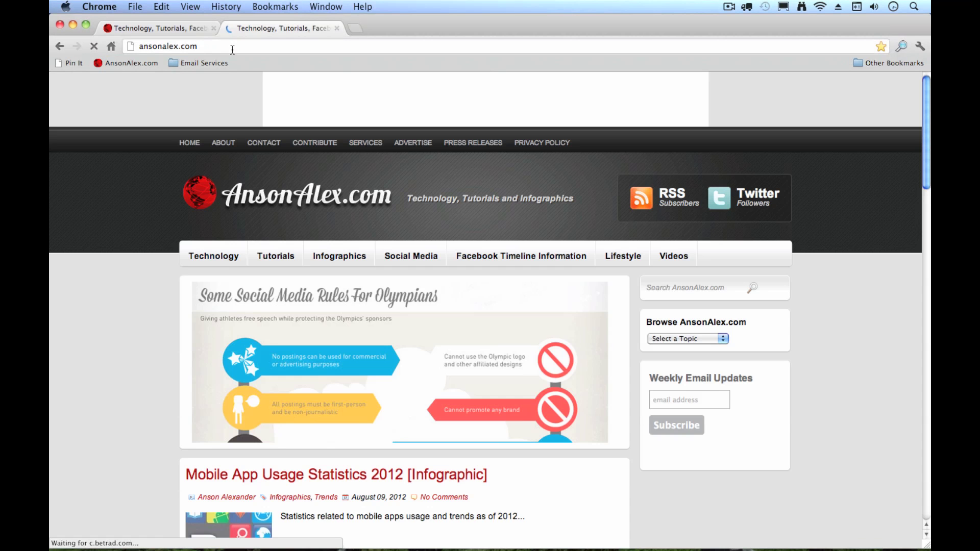
Trim the address to 'ansonalex' and search Google for it.
left_click(232, 46)
key("BackSpace")
key("BackSpace")
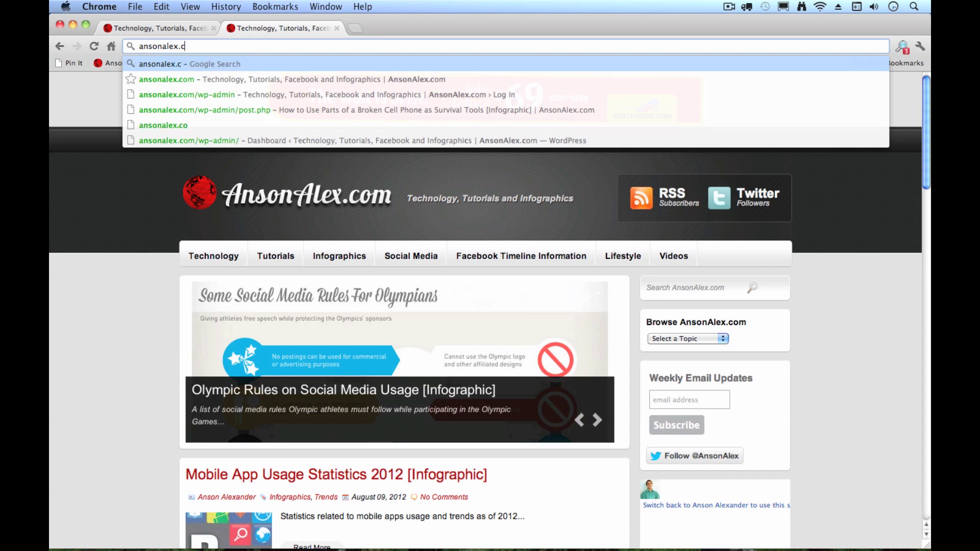
key("BackSpace")
key("BackSpace")
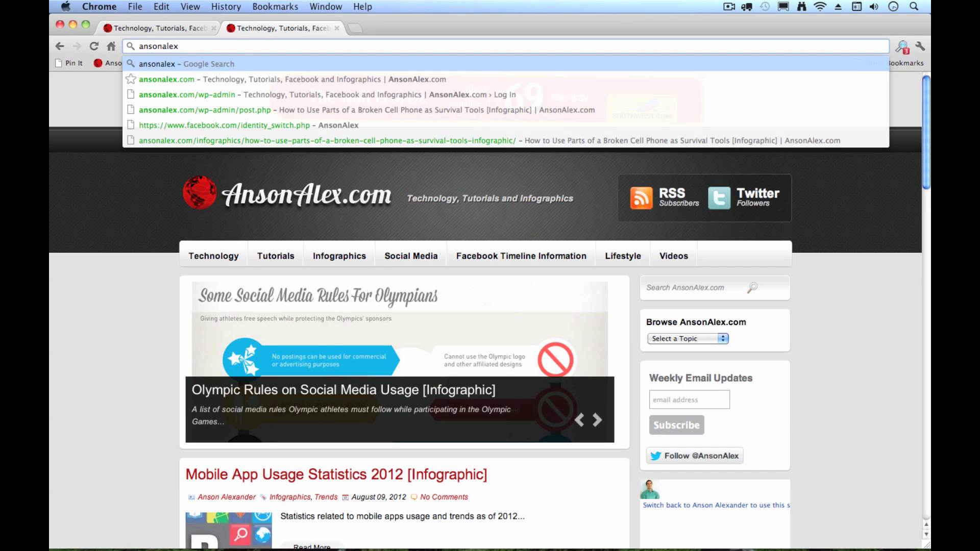
key("Return")
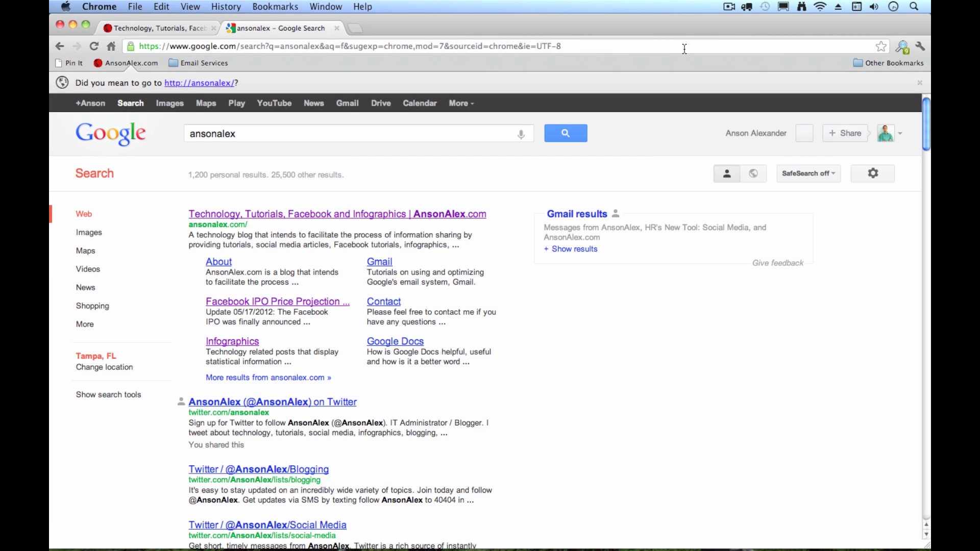
Search 'cool internet browsers' directly from the address bar.
left_click(658, 45)
type("cool internet browsers")
key("Return")
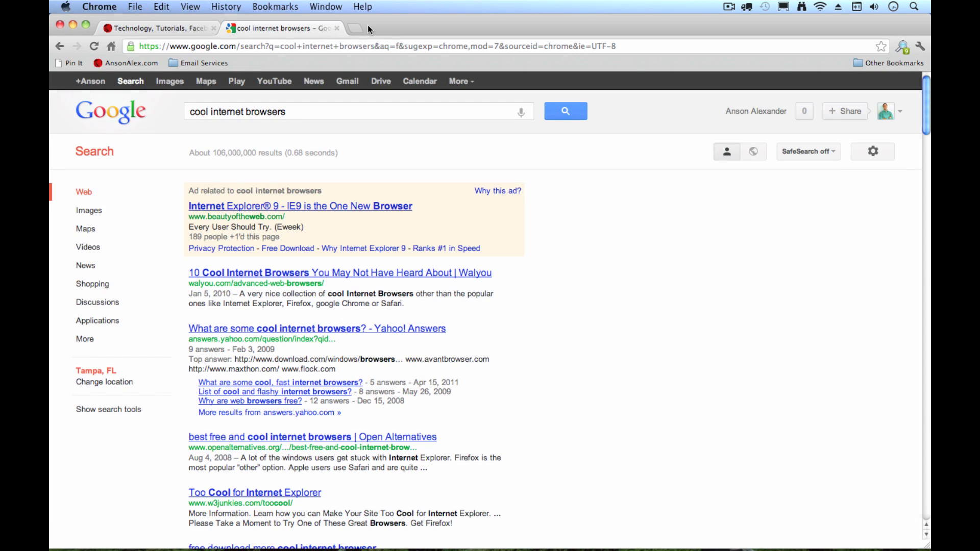
Search 'type something' from the AnsonAlex.com tab's address bar, then 'search google' in a third tab.
left_click(312, 45)
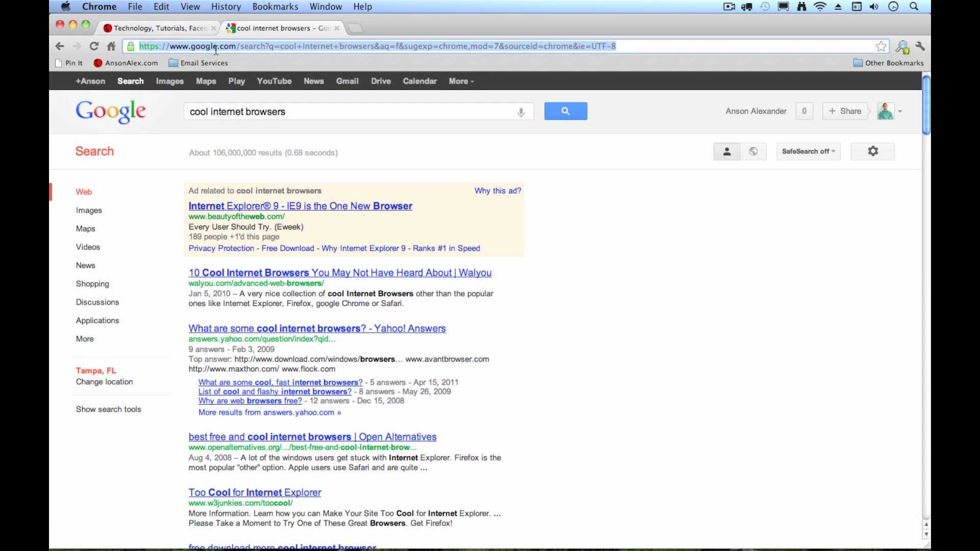
left_click(173, 29)
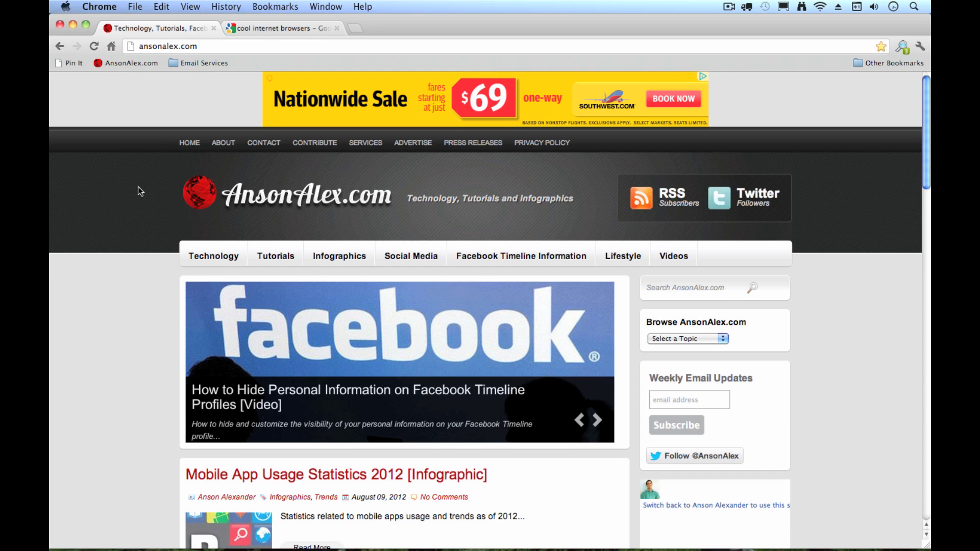
left_click(204, 45)
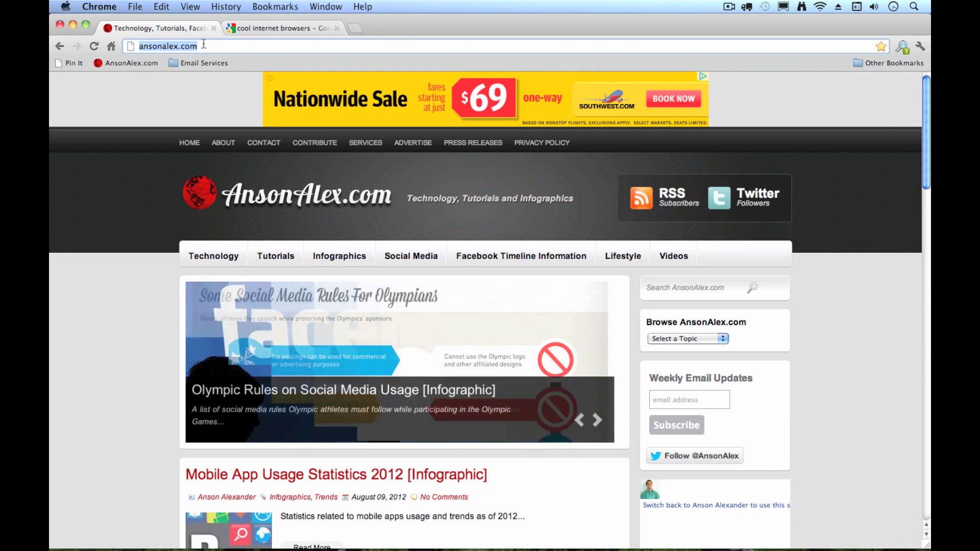
type("type something")
key("Return")
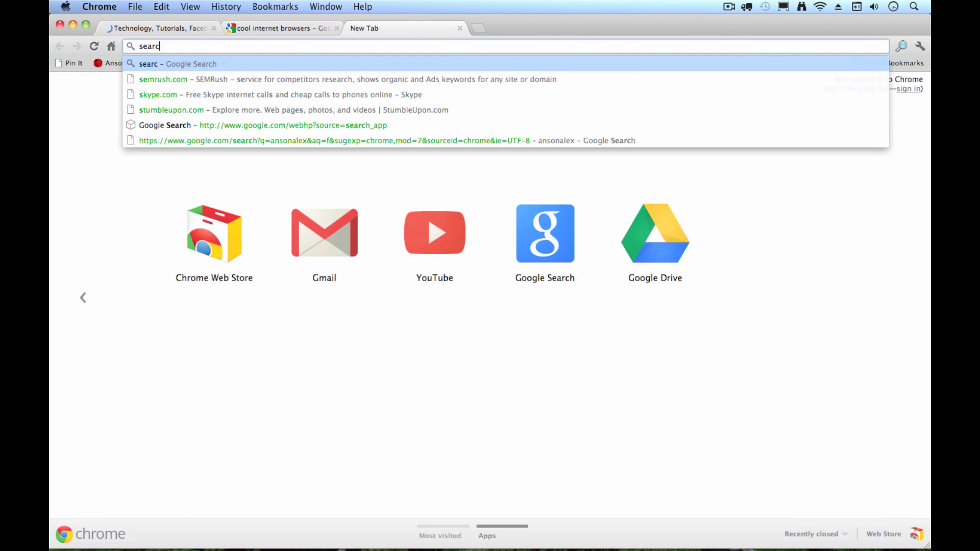
key("Return")
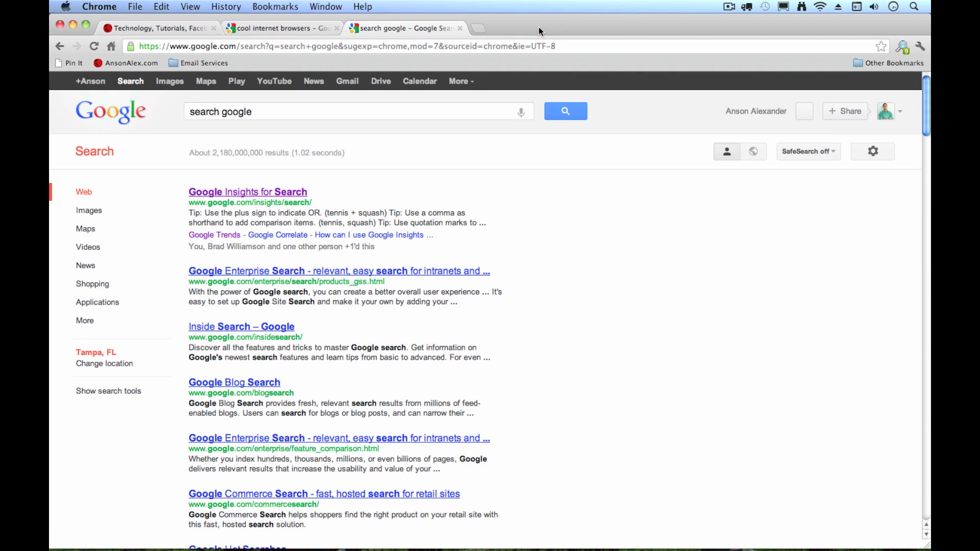
Search Google for 'google chrome extensions' from the third tab's address bar.
left_click(469, 45)
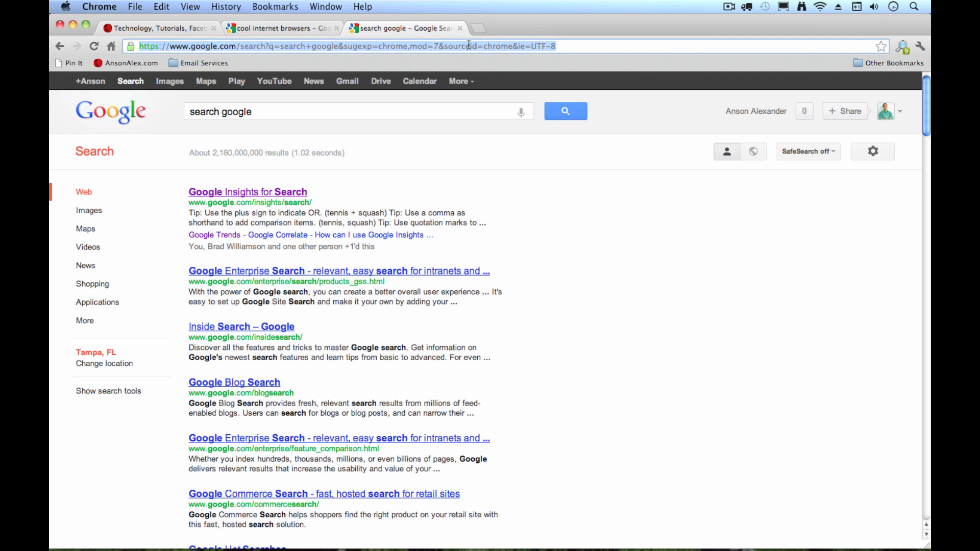
type("google ch")
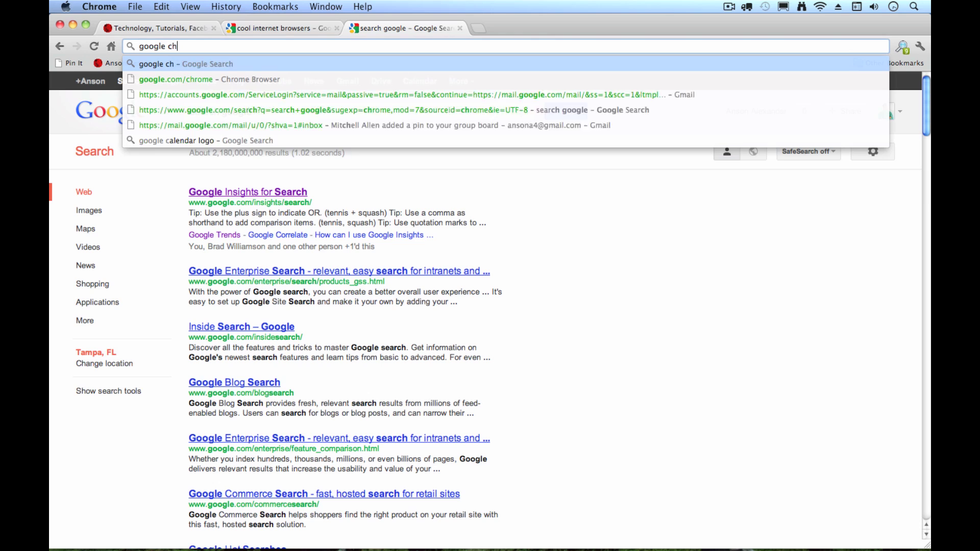
type("rome extensions")
key("Return")
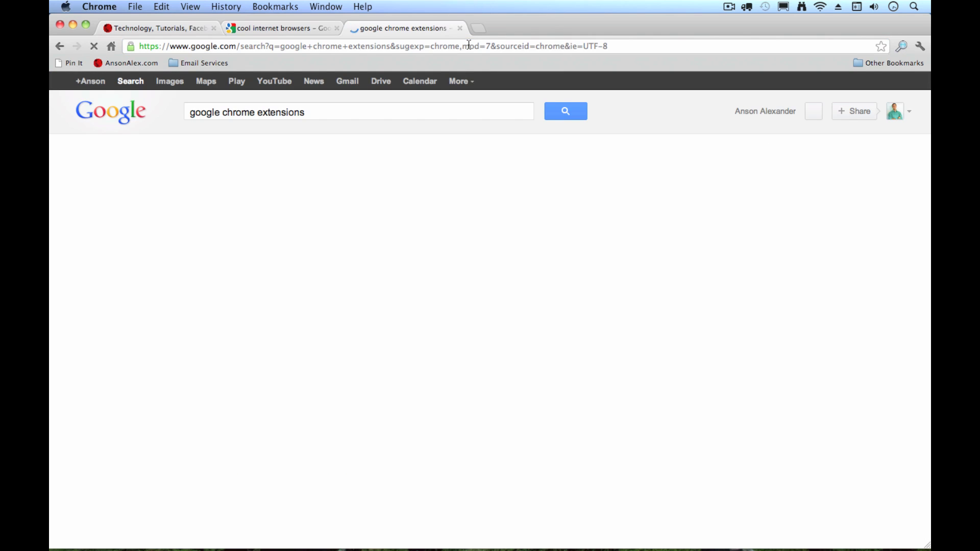